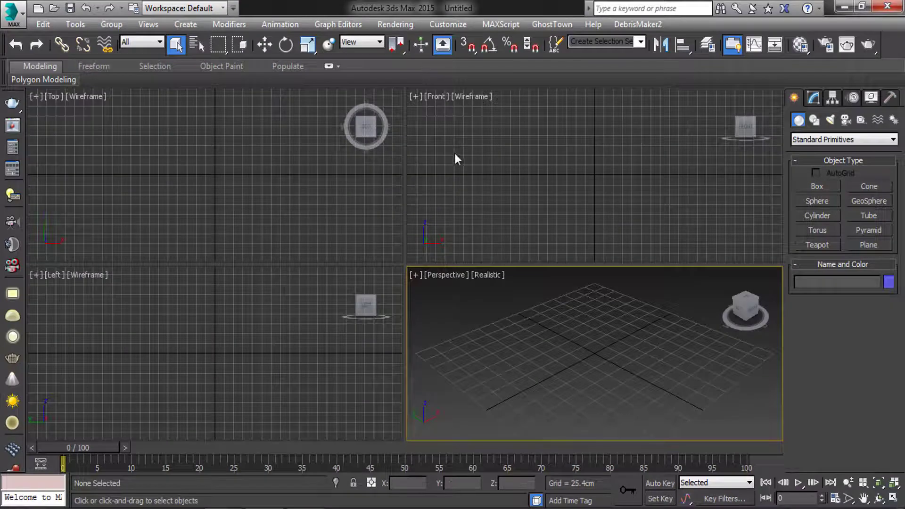
Draw a narrow flat ChamferBox plank in the Top view, about 365 cm long, 25 cm wide and 7 cm high
click(669, 194)
click(226, 157)
click(821, 140)
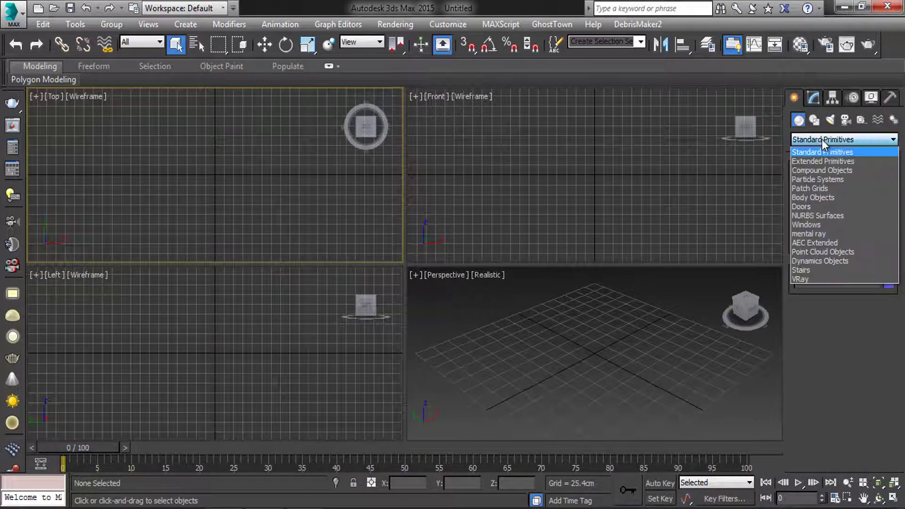
click(822, 162)
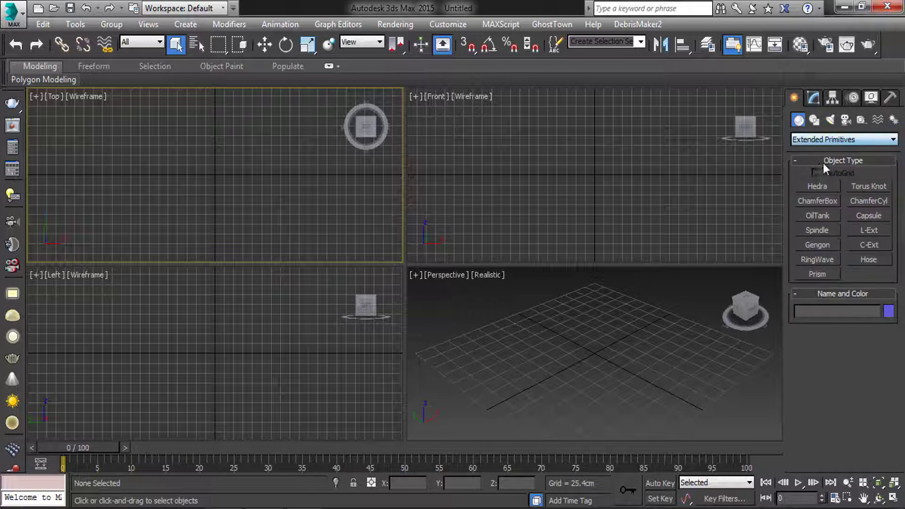
click(812, 200)
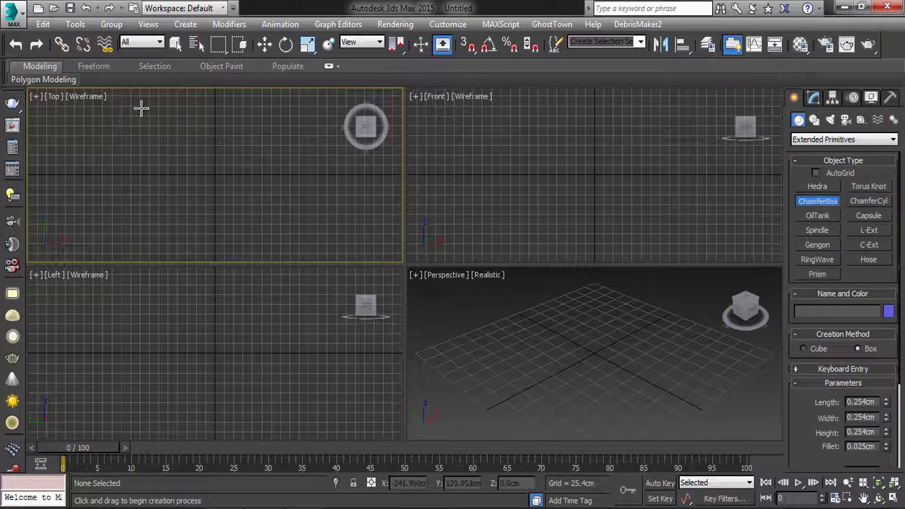
drag(141, 106, 150, 248)
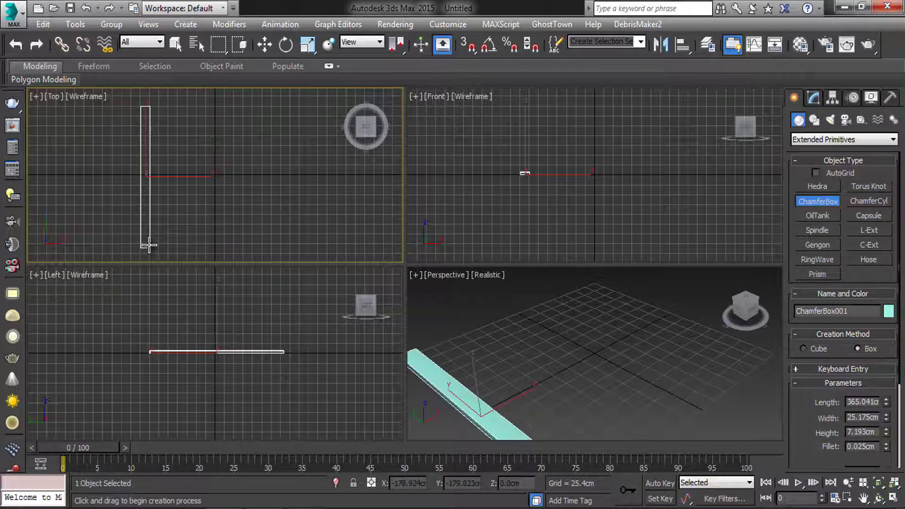
click(149, 245)
click(182, 155)
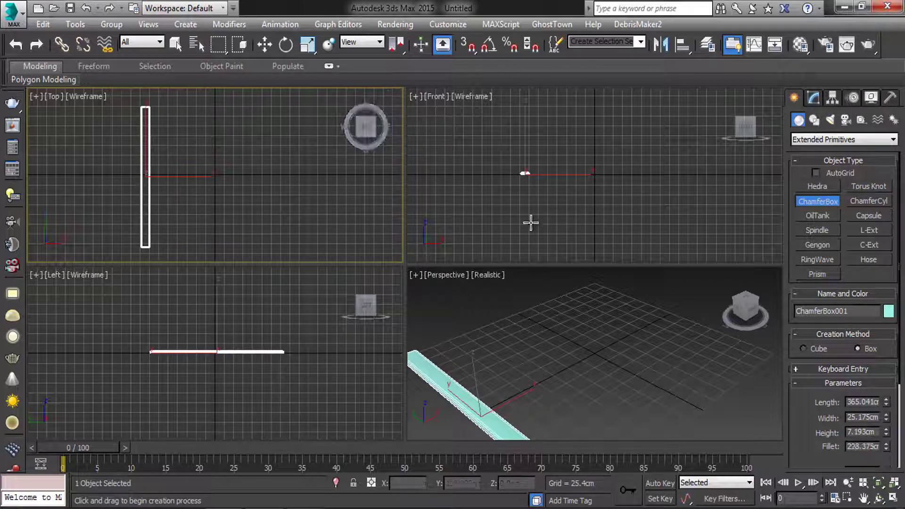
Set the plank's fillet to 0.5 cm, height to 5 cm, width to 25 cm and length to 400 cm
double_click(861, 445)
key(BackSpace)
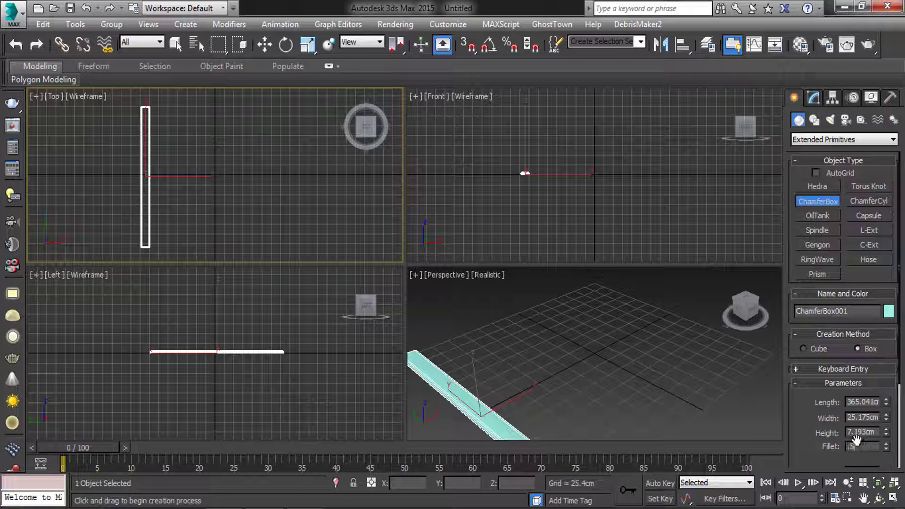
text(.5)
key(Return)
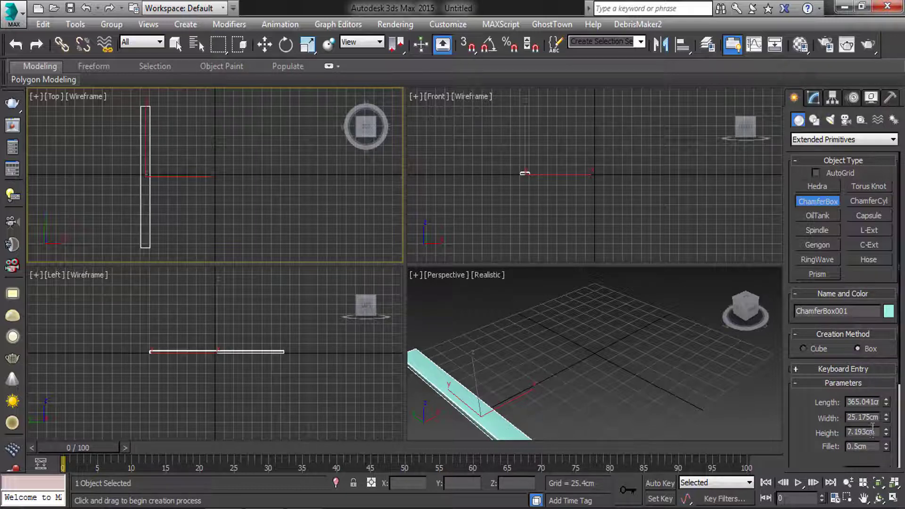
double_click(874, 432)
text(3)
double_click(857, 418)
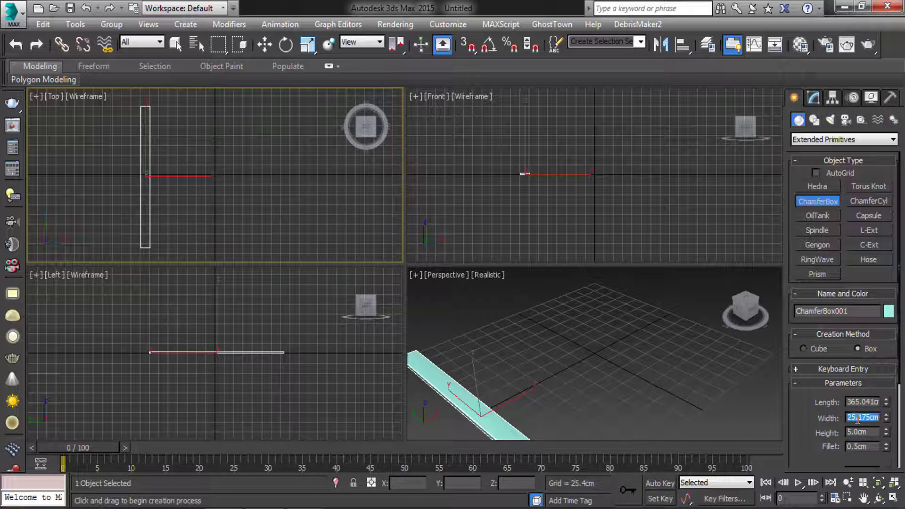
text(2)
double_click(861, 402)
text(4)
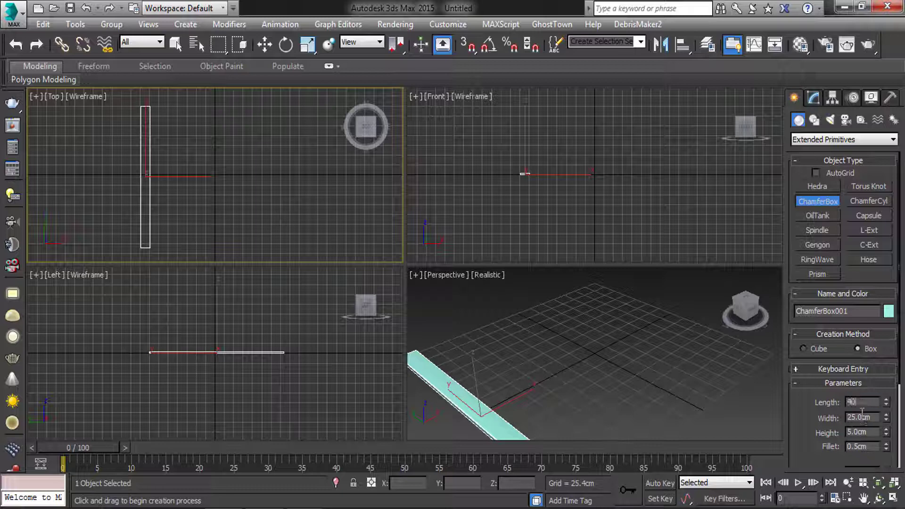
text(00)
click(598, 389)
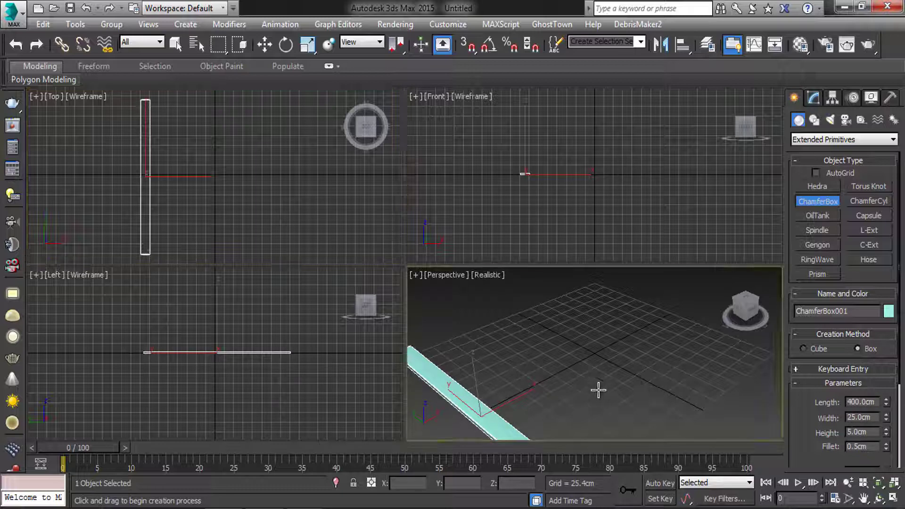
Move the plank to the world origin by setting its X, Y and Z position to 0
key(w)
middle_drag(518, 357, 328, 492)
key(alt+w)
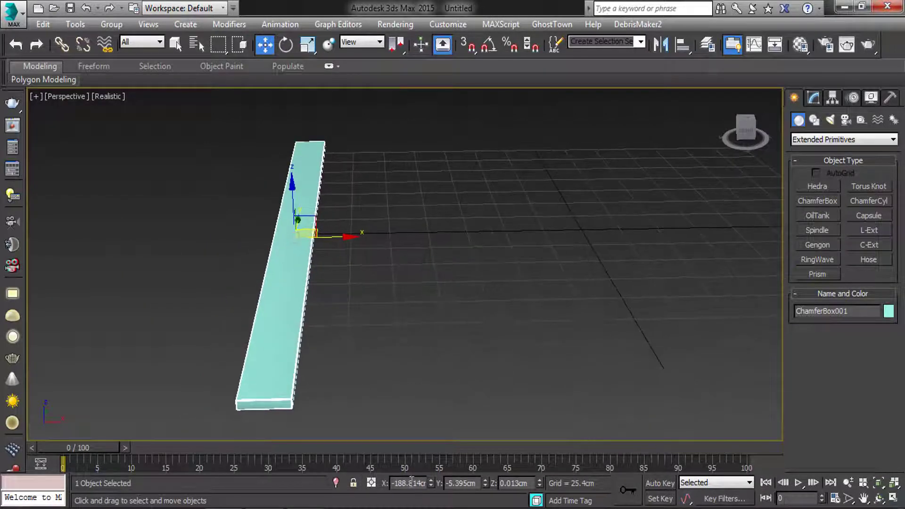
double_click(414, 482)
text(0)
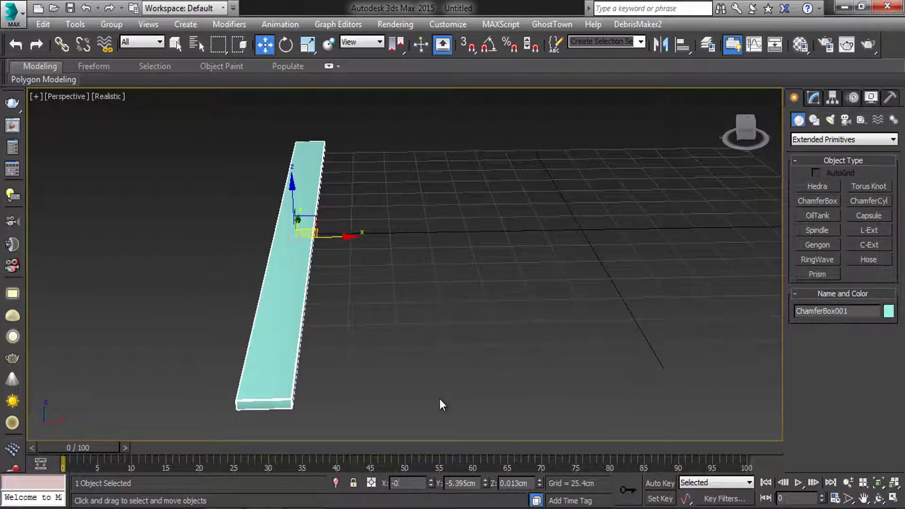
key(Tab)
text(0)
key(Tab)
text(0)
key(Tab)
key(Tab)
key(Tab)
key(Tab)
text(0)
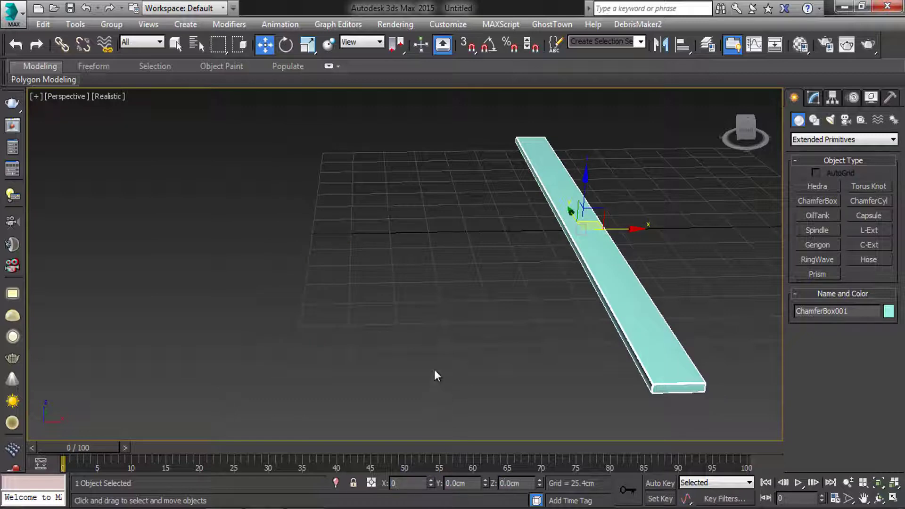
key(Return)
Move the plank along the X axis to position X -360 cm
alt+middle_drag(573, 323, 535, 289)
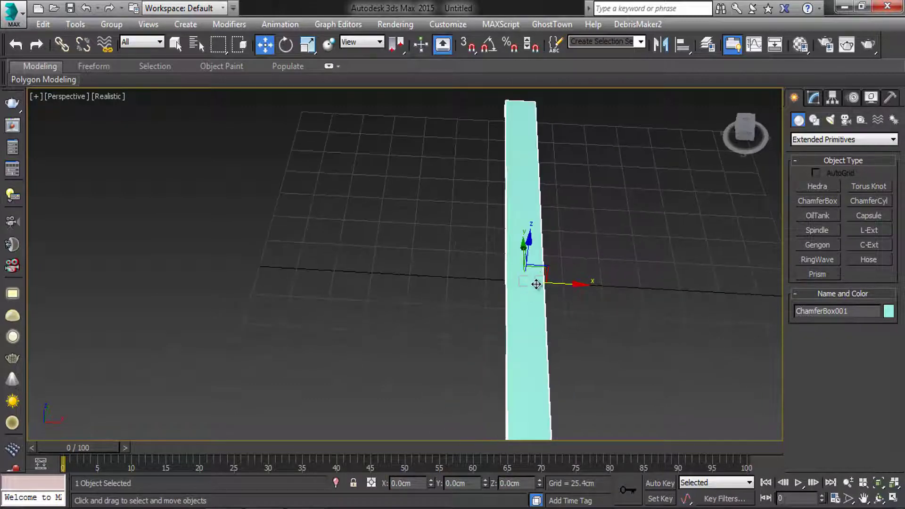
drag(521, 283, 177, 283)
scroll(290, 282, down, 5)
alt+middle_drag(292, 282, 333, 251)
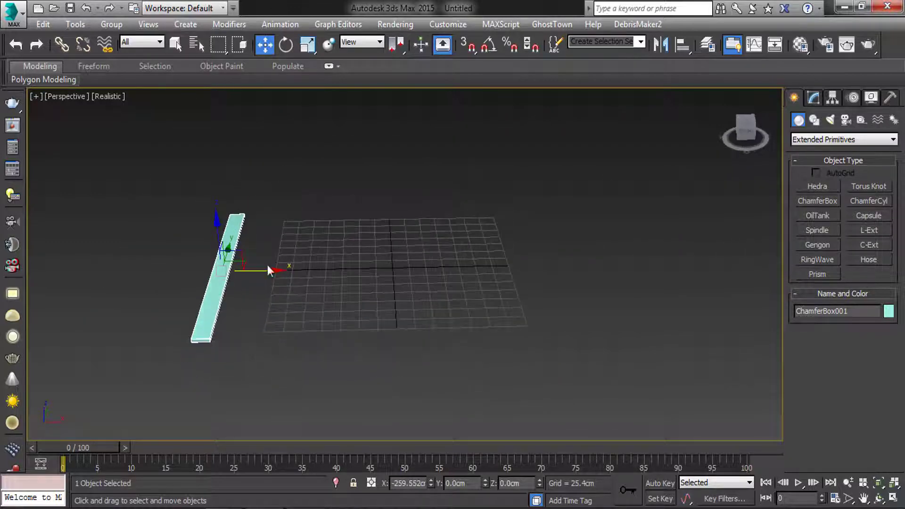
drag(269, 270, 203, 270)
middle_drag(342, 278, 405, 269)
drag(413, 485, 464, 472)
key(BackSpace)
key(Return)
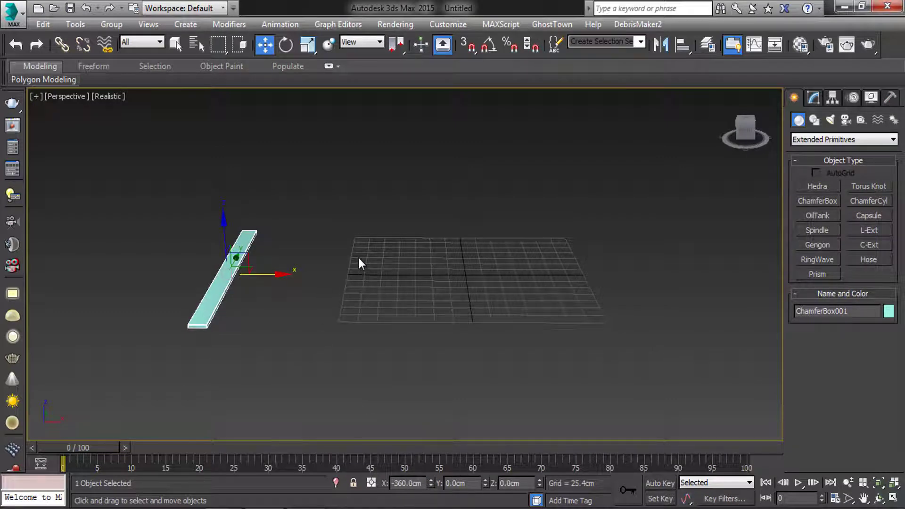
key(shift+z)
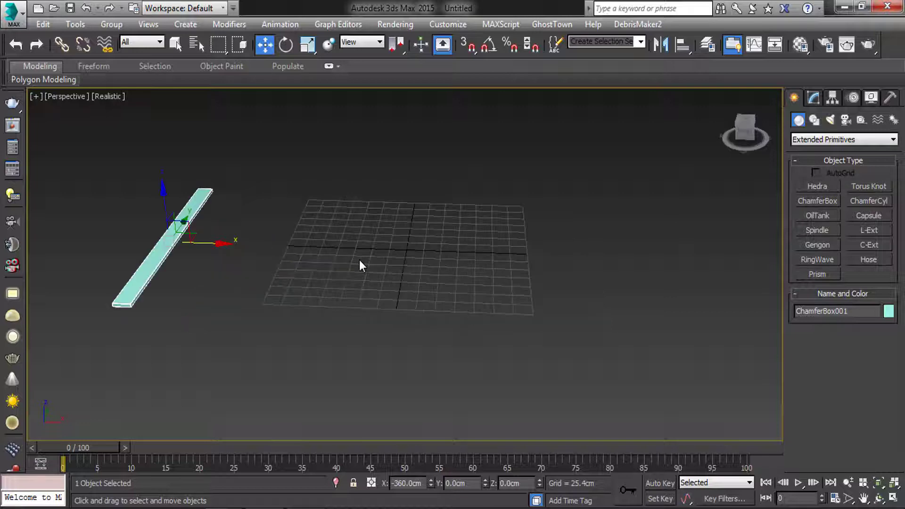
Start an Array of the plank with live preview, instances as object type and a 1D count of 36
click(73, 25)
click(123, 261)
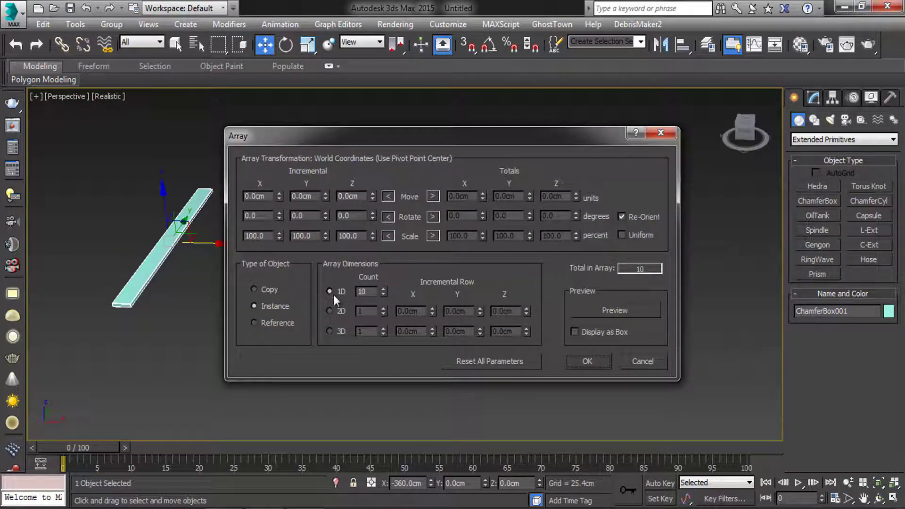
drag(426, 142, 534, 186)
click(706, 355)
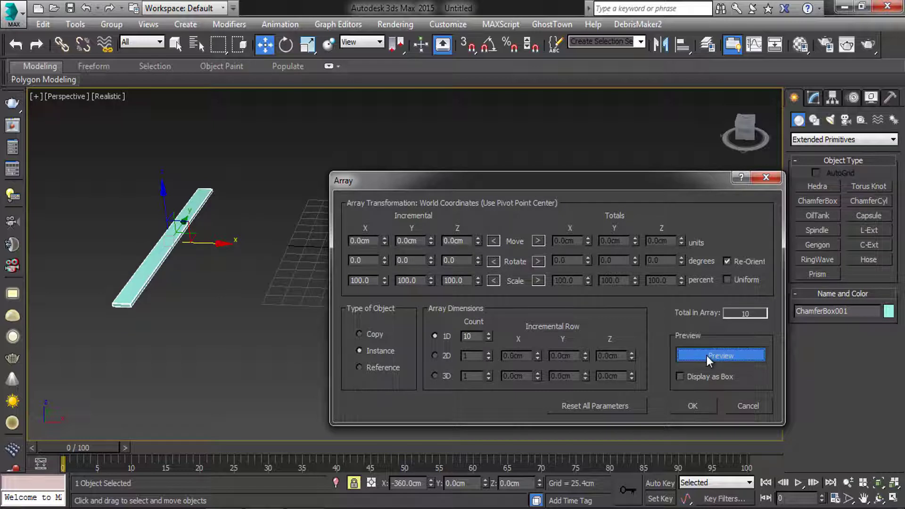
double_click(468, 336)
text(36)
Set the array's incremental X move to 25 cm
click(385, 238)
click(385, 238)
click(385, 239)
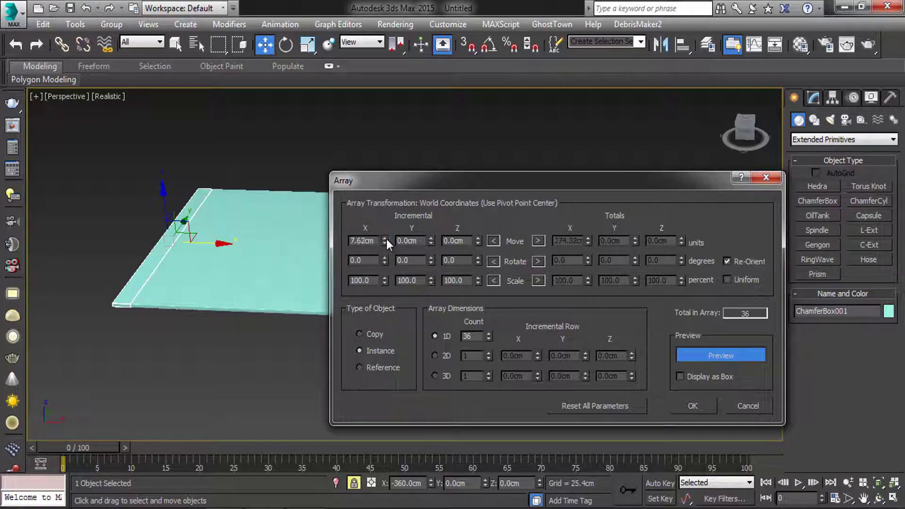
click(385, 239)
double_click(377, 239)
text(25)
click(420, 240)
Check the joint between the first two planks up close and create the array
alt+middle_drag(206, 283, 243, 283)
scroll(190, 256, up, 6)
scroll(178, 262, up, 5)
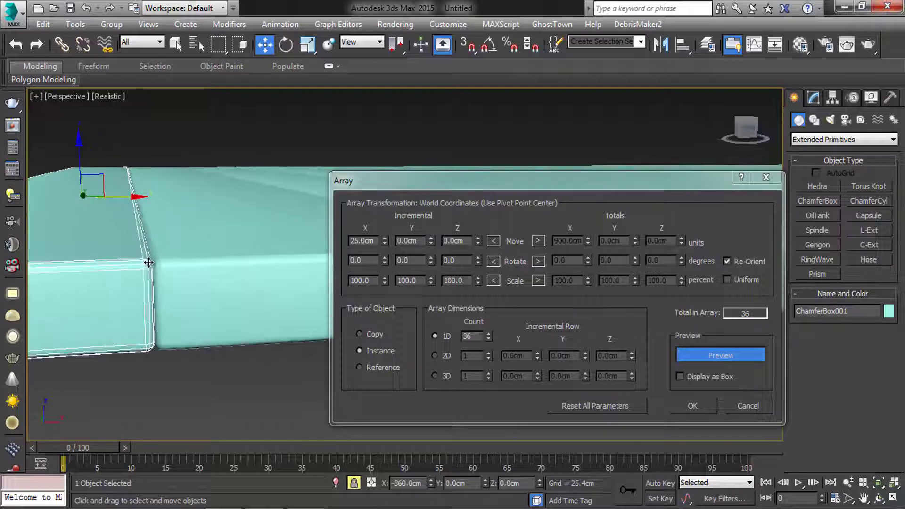
scroll(170, 264, down, 8)
alt+middle_drag(169, 256, 596, 341)
click(693, 406)
middle_drag(395, 205, 404, 247)
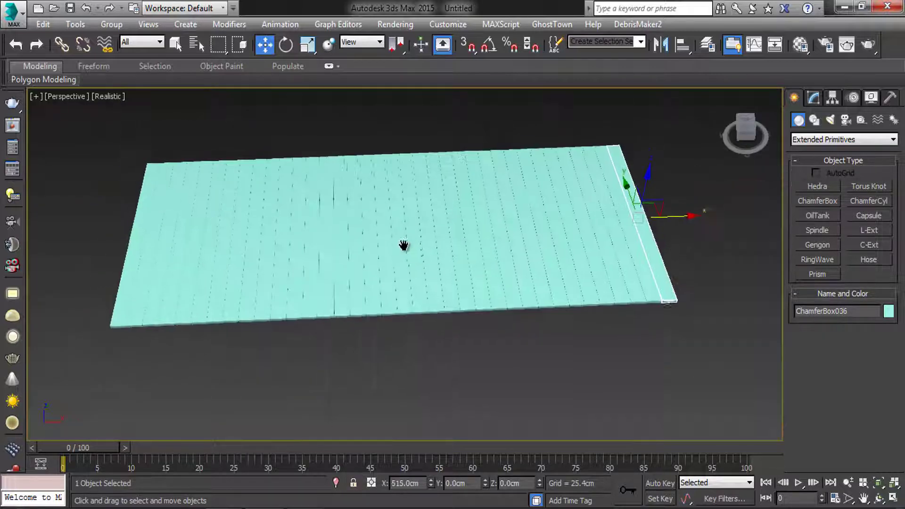
Give the instanced planks 20 length segments and clear the selection
click(157, 241)
scroll(157, 241, up, 5)
alt+middle_drag(157, 241, 429, 273)
click(813, 98)
text(20)
key(Return)
click(388, 316)
click(447, 271)
click(495, 219)
click(509, 415)
Draw a standard Box in the Top view along the second segment row across all planks, about 20.5 cm by 900 cm
scroll(509, 415, down, 5)
alt+middle_drag(510, 415, 433, 330)
scroll(431, 361, up, 2)
key(alt+w)
middle_drag(349, 222, 297, 221)
key(alt+w)
middle_drag(343, 289, 377, 293)
click(795, 98)
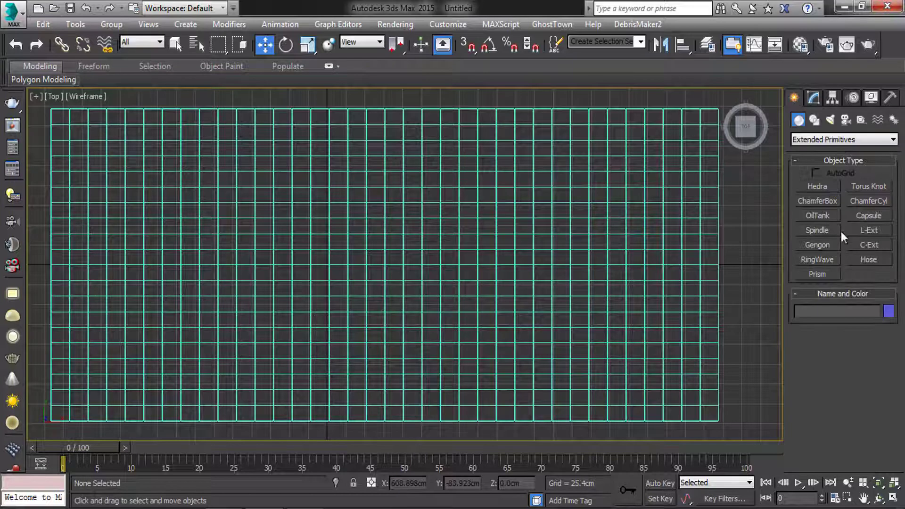
click(807, 139)
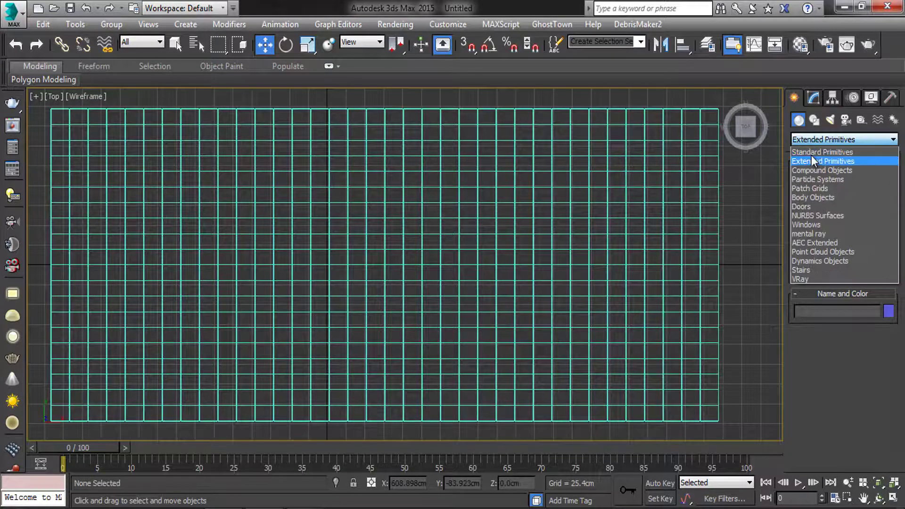
click(816, 153)
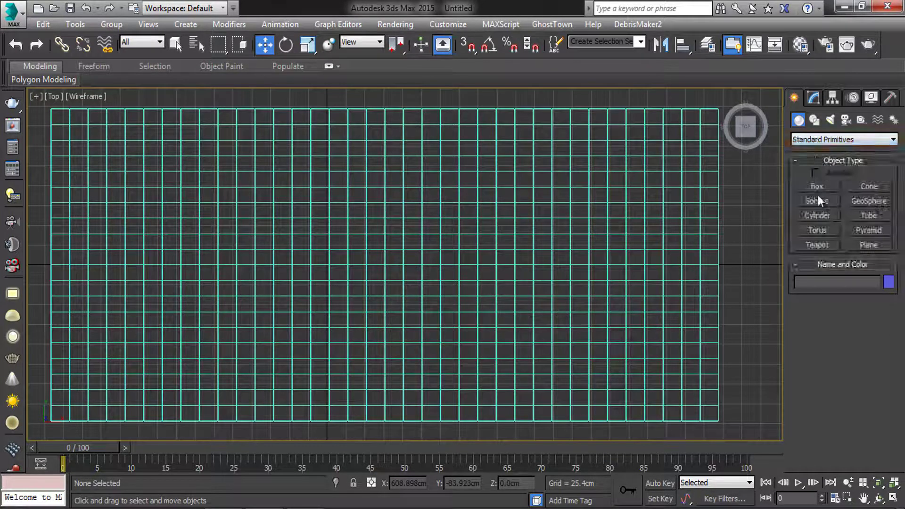
click(816, 188)
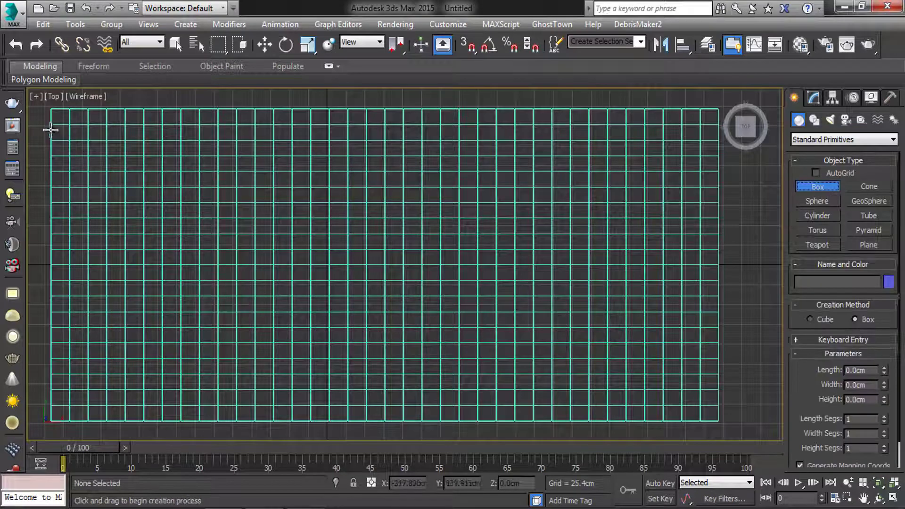
drag(51, 125, 719, 141)
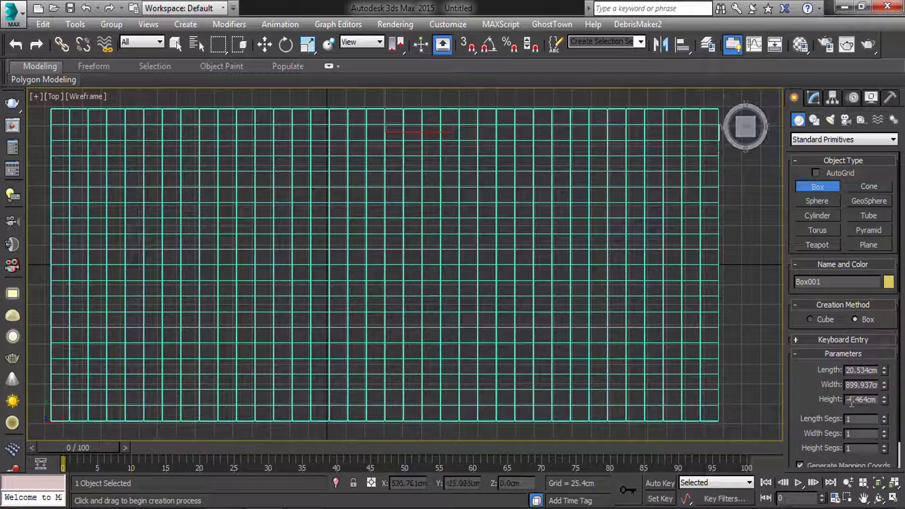
Set the box strip's height to -2 cm
drag(852, 401, 898, 402)
text(-2)
key(Return)
Set the box strip's width to 898 cm, checking its end against the planks in the Front view
middle_drag(579, 295, 622, 303)
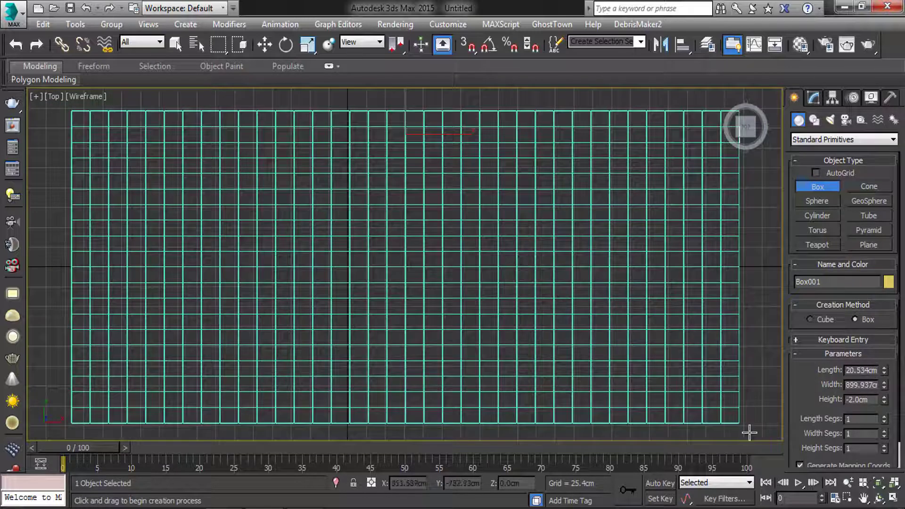
middle_drag(621, 257, 608, 259)
key(f)
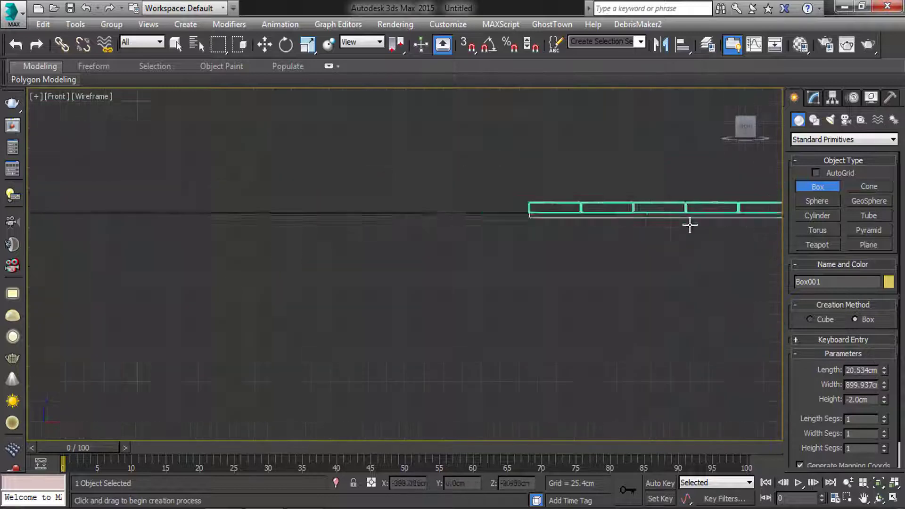
scroll(699, 229, up, 10)
click(884, 387)
text(895)
key(Return)
text(897)
key(Return)
text(898)
key(Return)
Set the box strip's width segments to 36
scroll(602, 259, down, 8)
drag(884, 433, 884, 420)
text(50)
key(Return)
key(p)
Draw a sphere of about 5.56 cm radius in the Top view, centred on the last plank over the box strip
key(t)
key(w)
scroll(521, 309, up, 3)
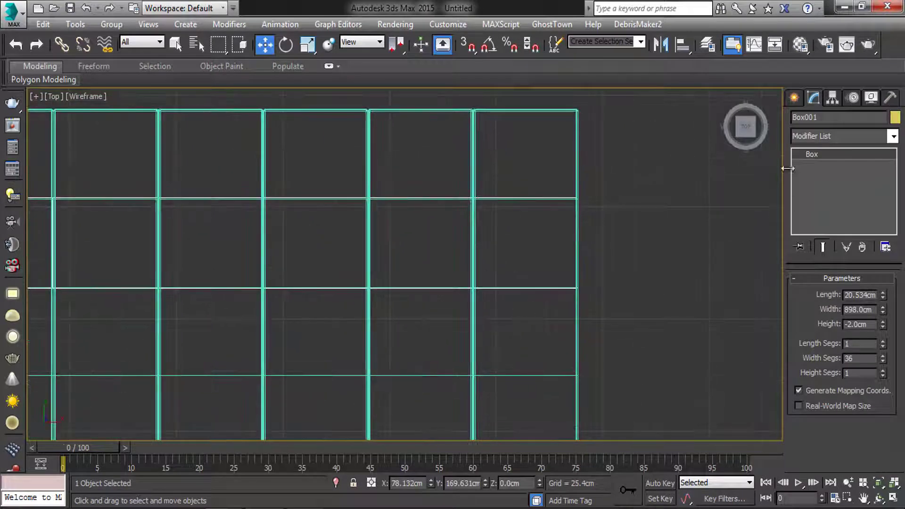
click(795, 97)
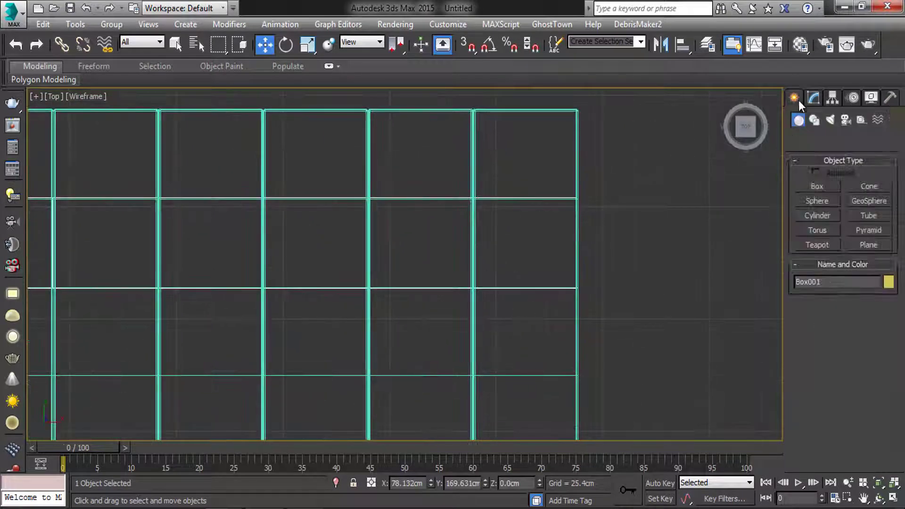
click(814, 200)
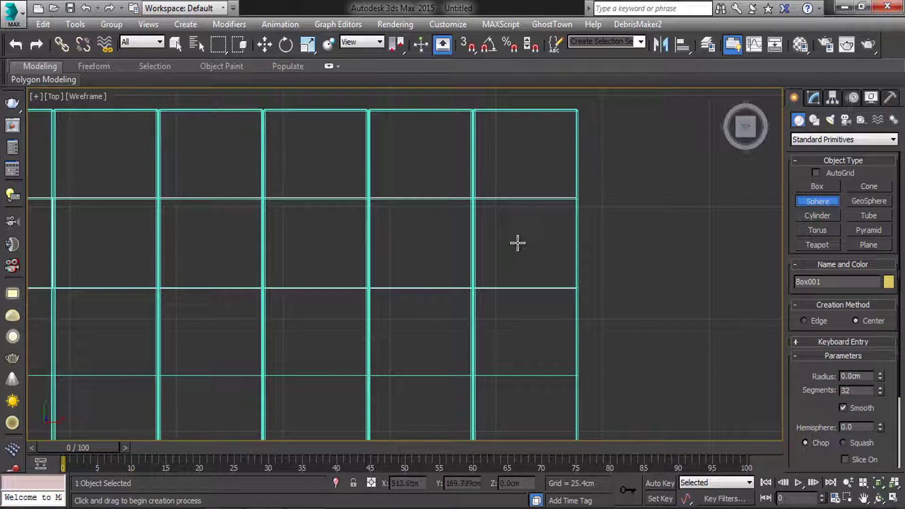
drag(517, 243, 537, 256)
Set the sphere's radius to 4 cm while viewing the end plank from the front
key(alt+w)
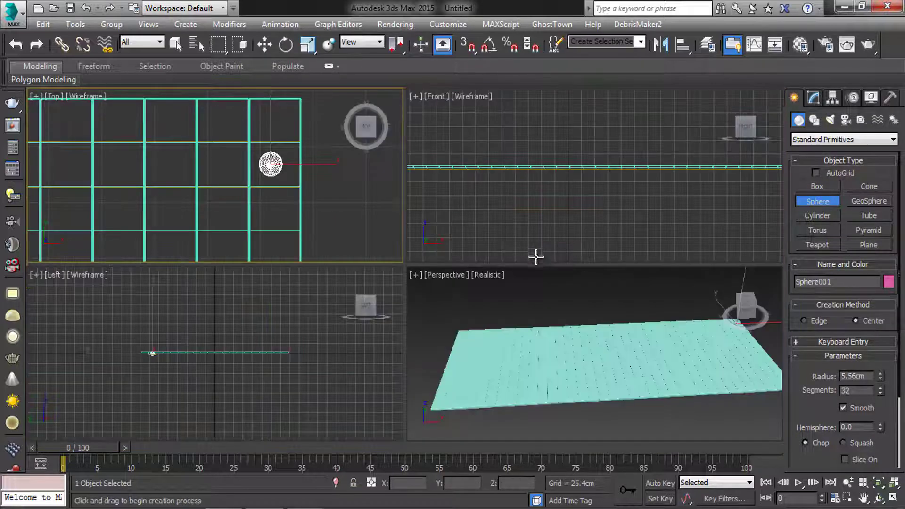
key(alt+w)
scroll(663, 267, up, 4)
scroll(429, 210, up, 3)
middle_drag(429, 210, 716, 273)
key(w)
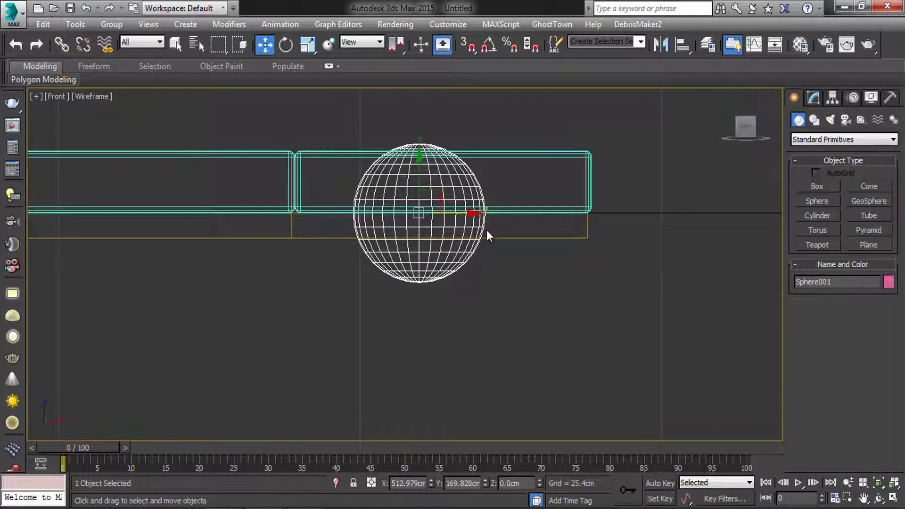
click(814, 98)
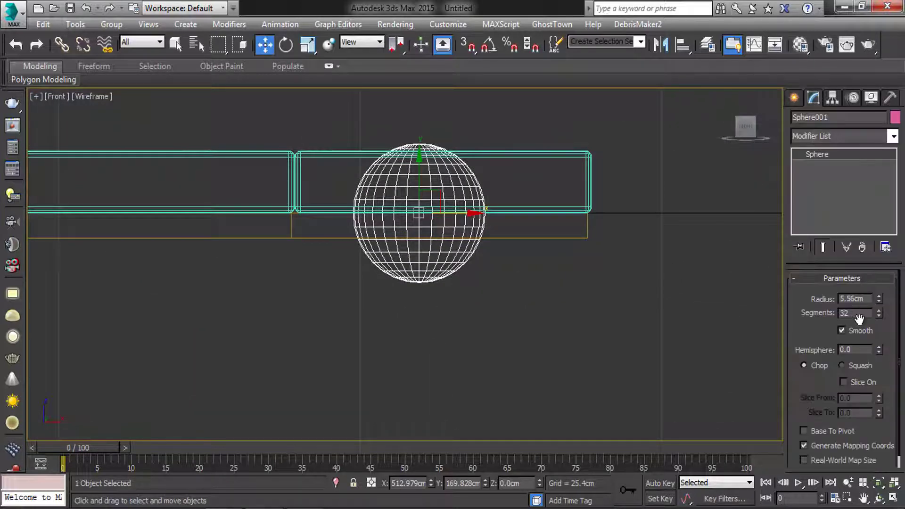
drag(869, 301, 759, 310)
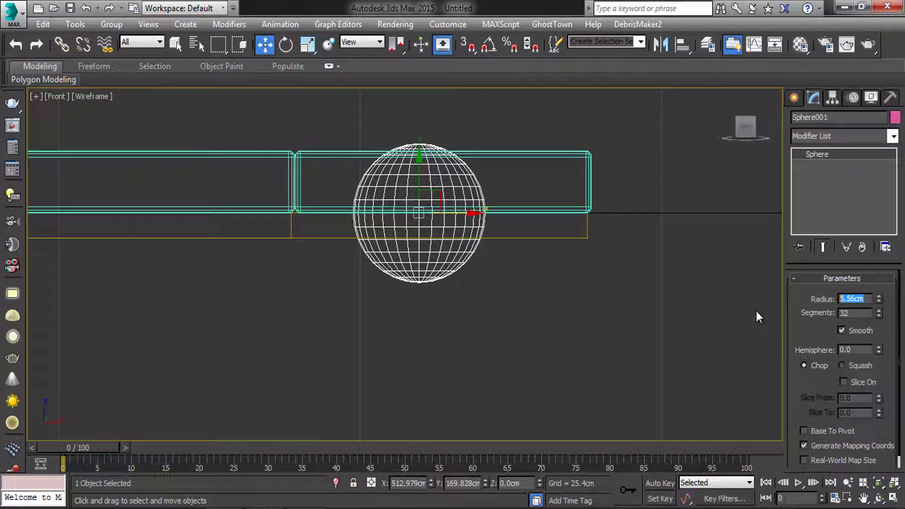
text(4)
key(Return)
middle_drag(468, 225, 500, 211)
scroll(490, 214, up, 5)
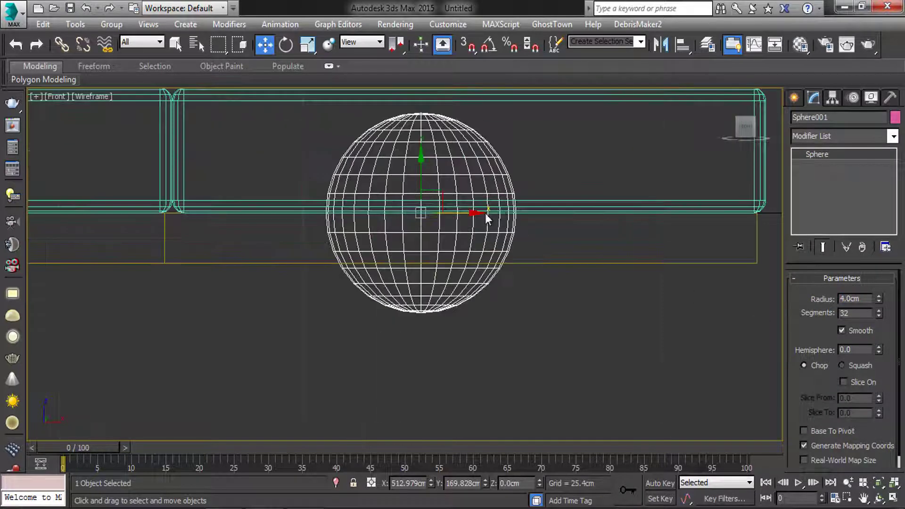
Set the sphere's radius to 3 cm and move it in the Front view to the middle of the last plank
double_click(856, 299)
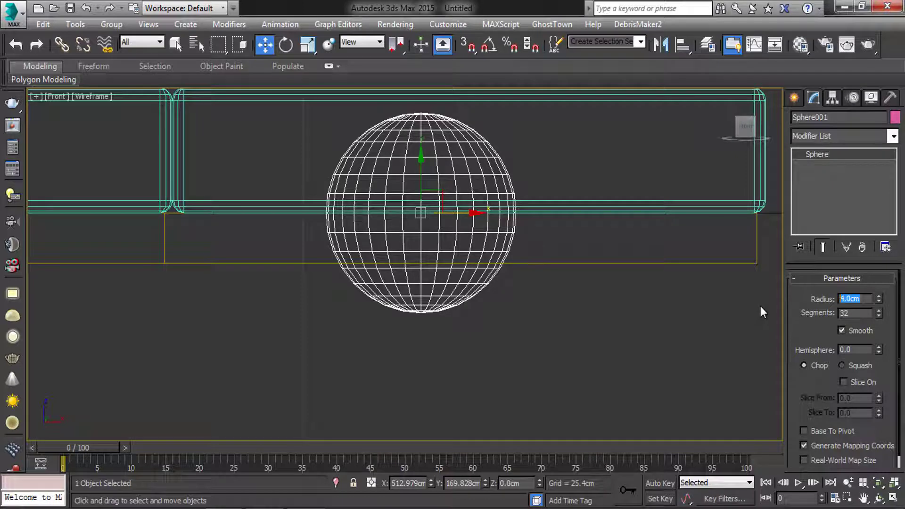
text(3)
key(Return)
drag(443, 194, 498, 193)
Set up and preview a 1D array of the sphere with 36 instances spaced -25 cm along X
scroll(498, 193, down, 10)
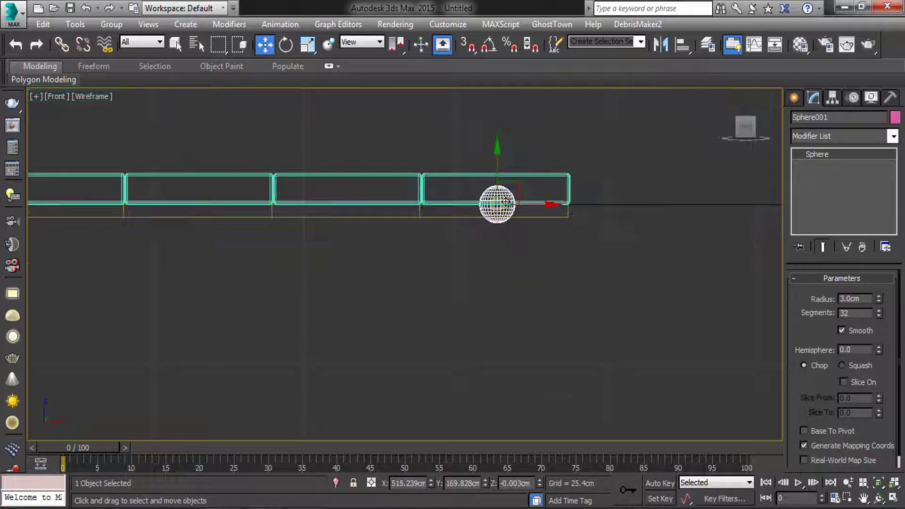
scroll(579, 208, up, 3)
scroll(580, 208, down, 3)
middle_drag(489, 208, 650, 210)
scroll(679, 206, down, 1)
scroll(699, 196, down, 2)
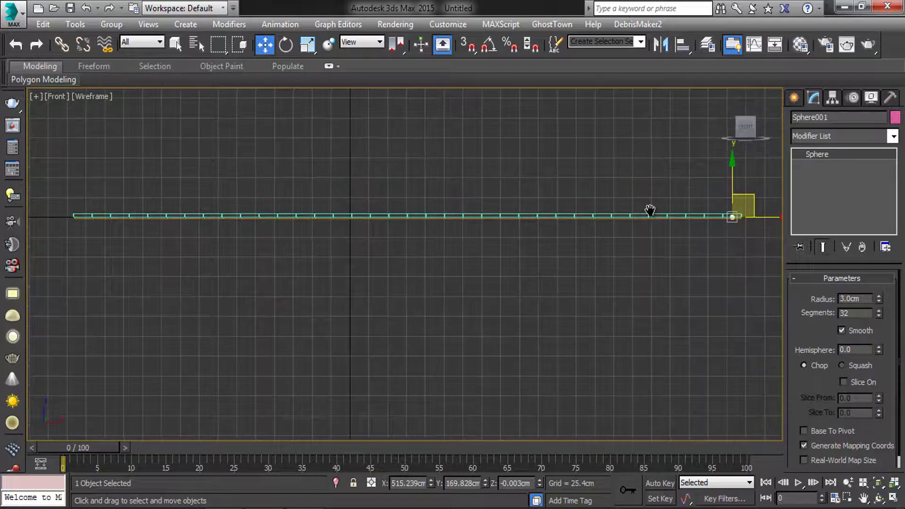
click(66, 25)
click(86, 260)
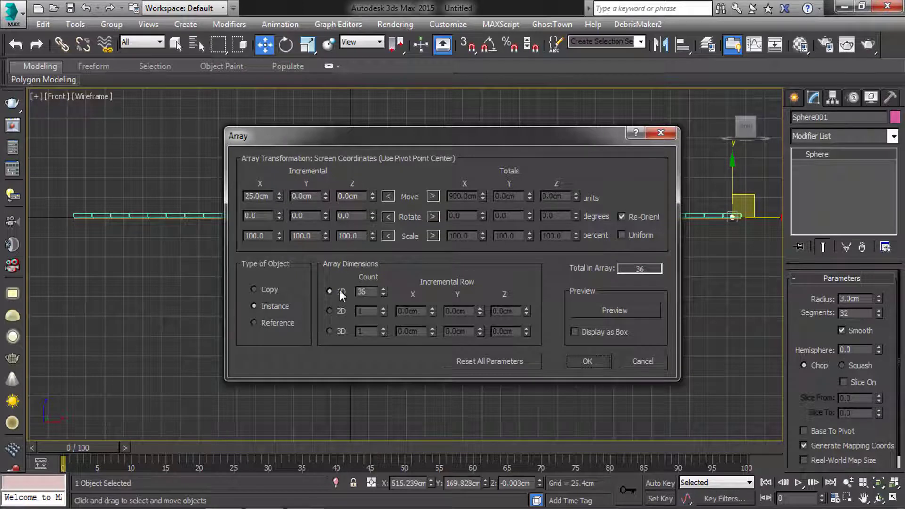
click(247, 201)
text(-)
click(595, 311)
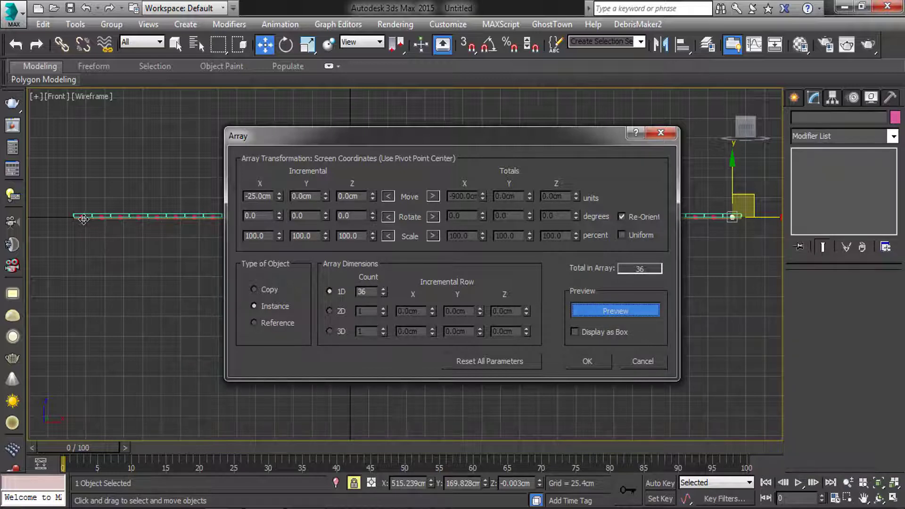
Inspect the previewed spheres at the far end of the deck and create the array
middle_drag(86, 219, 115, 241)
scroll(93, 231, up, 7)
middle_drag(149, 282, 170, 291)
scroll(169, 292, up, 2)
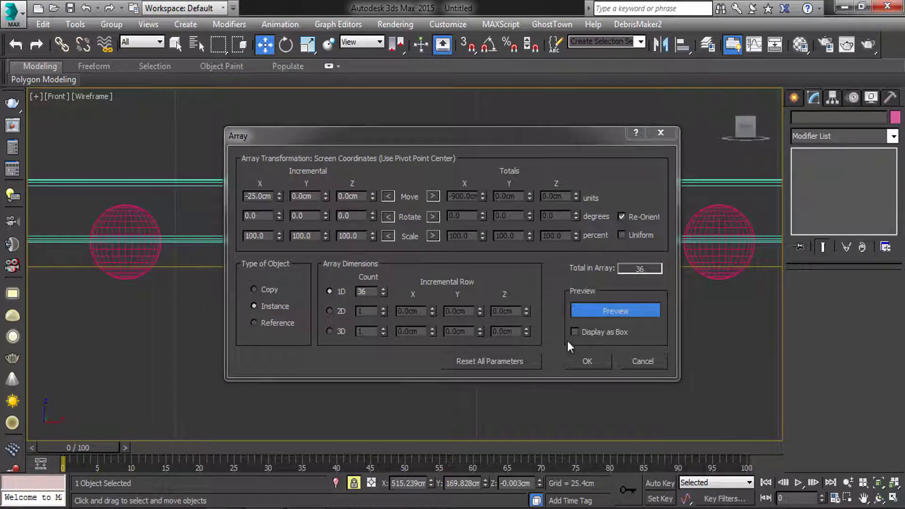
click(573, 361)
scroll(313, 272, down, 4)
scroll(491, 281, down, 3)
scroll(587, 267, up, 2)
middle_drag(650, 282, 285, 271)
middle_drag(534, 264, 338, 259)
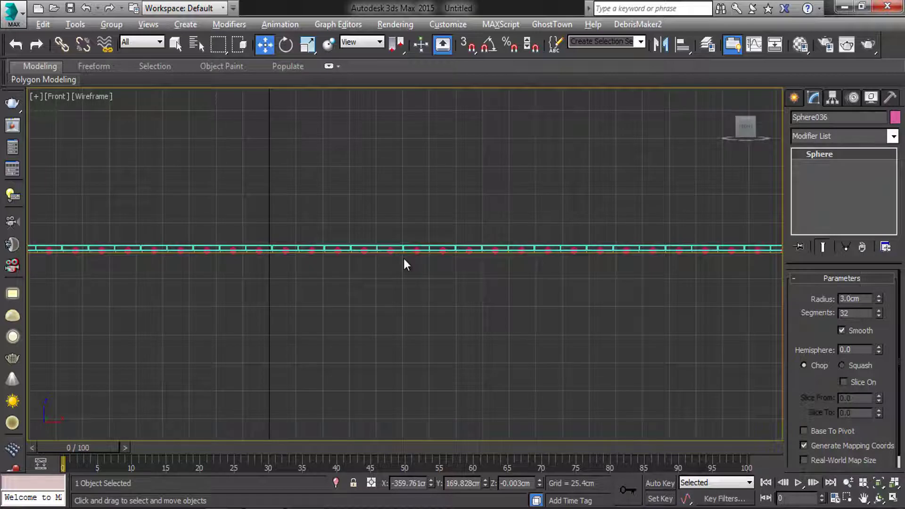
Select the box strip together with all the arrayed spheres in the Left view
key(alt+w)
right_click(292, 315)
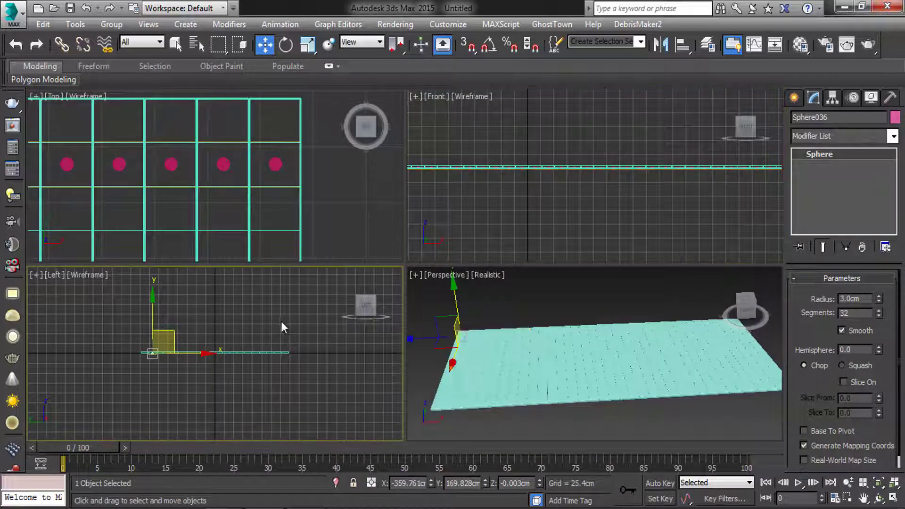
right_click(541, 169)
right_click(251, 305)
key(alt+w)
scroll(287, 254, up, 5)
scroll(475, 237, up, 5)
middle_drag(475, 238, 528, 340)
drag(247, 236, 241, 234)
scroll(335, 243, down, 2)
middle_drag(334, 245, 184, 275)
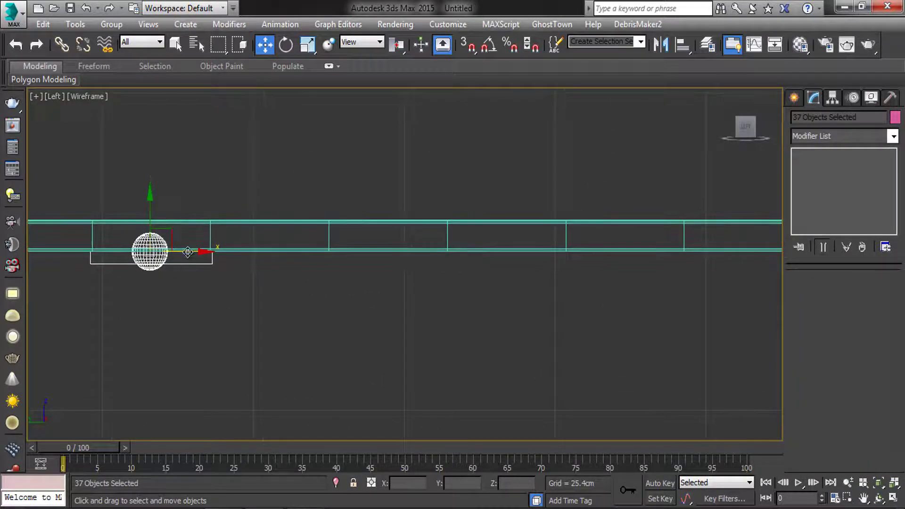
scroll(194, 253, down, 3)
key(alt+space)
key(Escape)
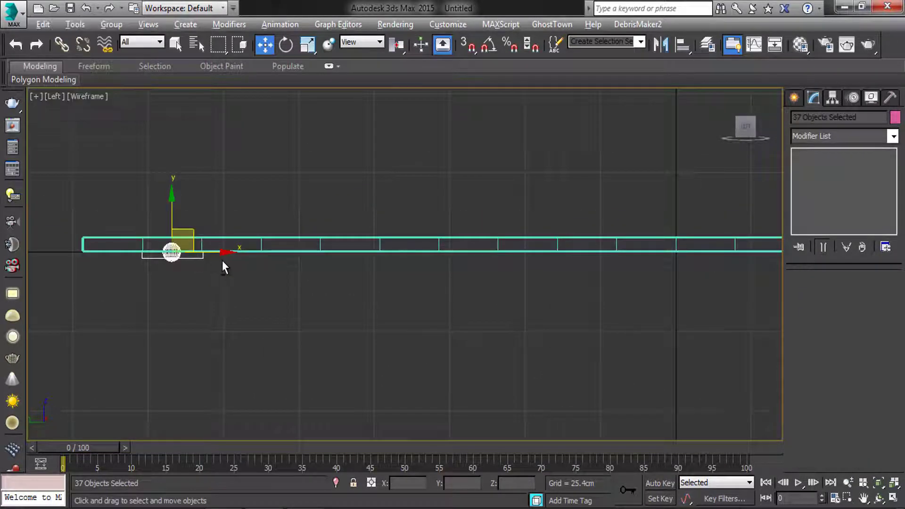
Copy the strip with its spheres along Y towards the deck's middle in the Perspective view, seen from underneath
key(alt+w)
right_click(566, 326)
key(alt+w)
alt+middle_drag(566, 326, 465, 303)
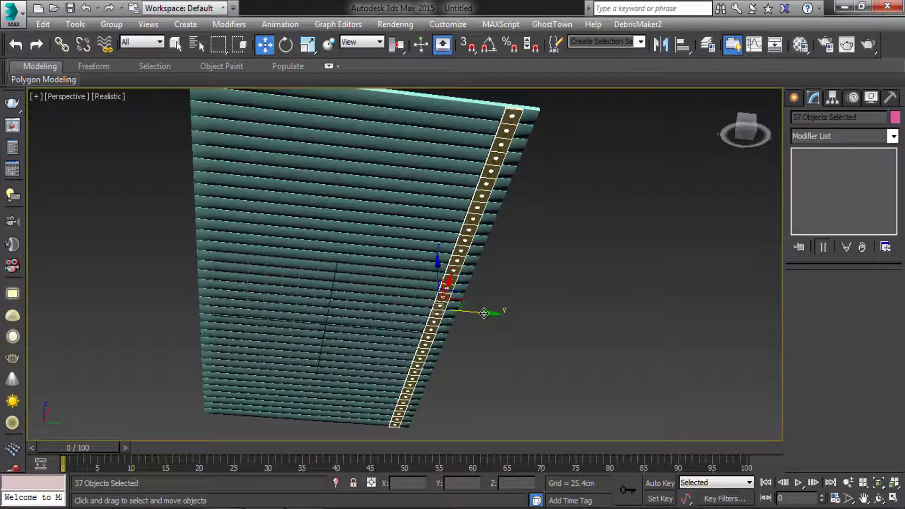
shift+drag(484, 313, 438, 312)
click(455, 322)
Move the copied strip and spheres along Y in the Top view to align the strip's edges with the planks' segment lines
key(alt+w)
middle_click(158, 232)
key(alt+w)
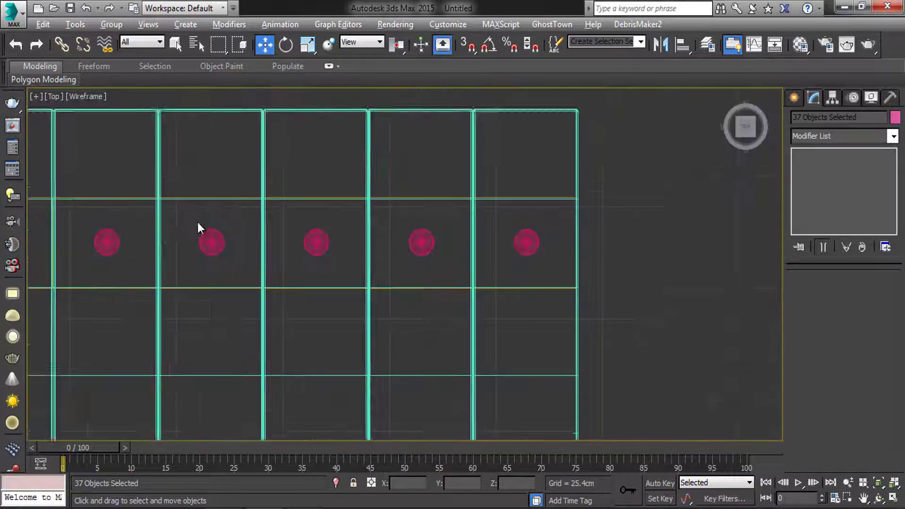
middle_drag(204, 212, 320, 163)
scroll(321, 166, down, 2)
middle_drag(351, 237, 512, 209)
scroll(512, 208, down, 1)
scroll(324, 262, up, 3)
middle_drag(323, 261, 395, 244)
middle_drag(644, 242, 699, 239)
scroll(698, 239, down, 1)
middle_drag(361, 256, 704, 245)
scroll(703, 245, down, 1)
scroll(368, 248, up, 4)
middle_drag(458, 236, 413, 250)
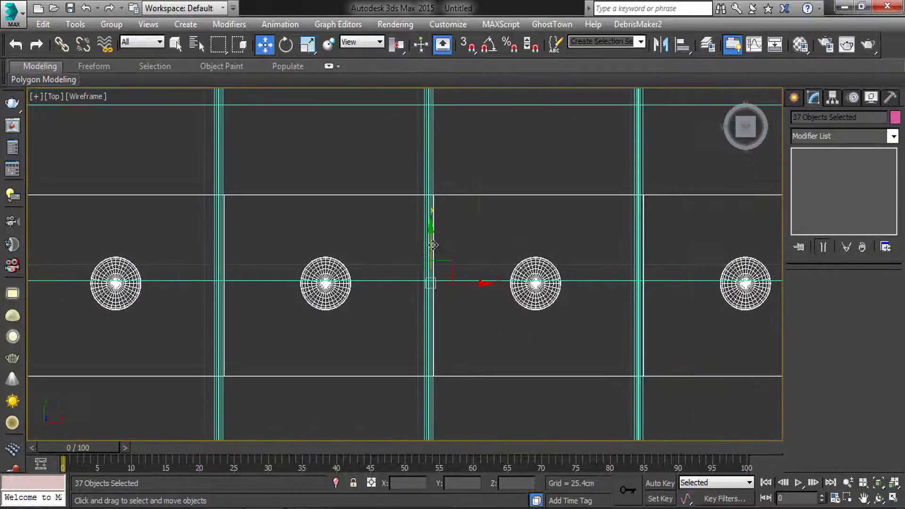
drag(433, 245, 431, 155)
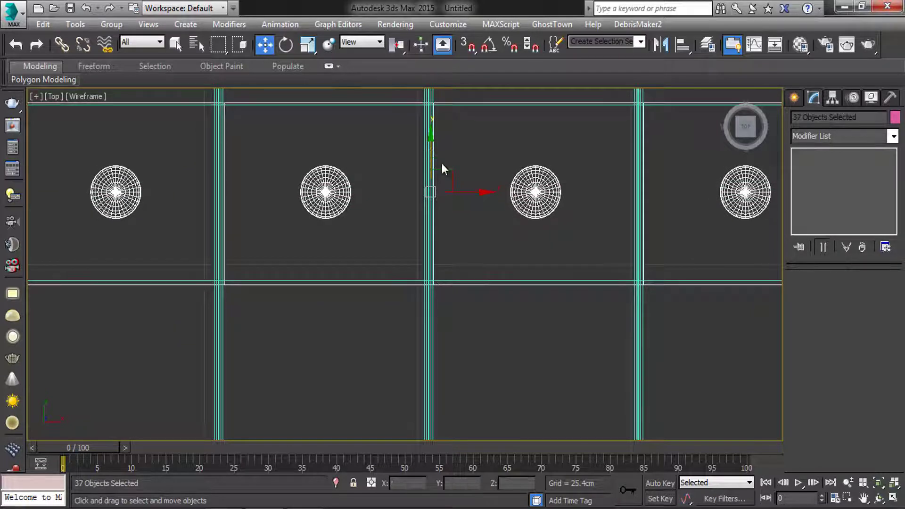
Select both box strips with all their spheres in the Left view
scroll(459, 180, down, 10)
scroll(468, 189, down, 6)
key(alt+w)
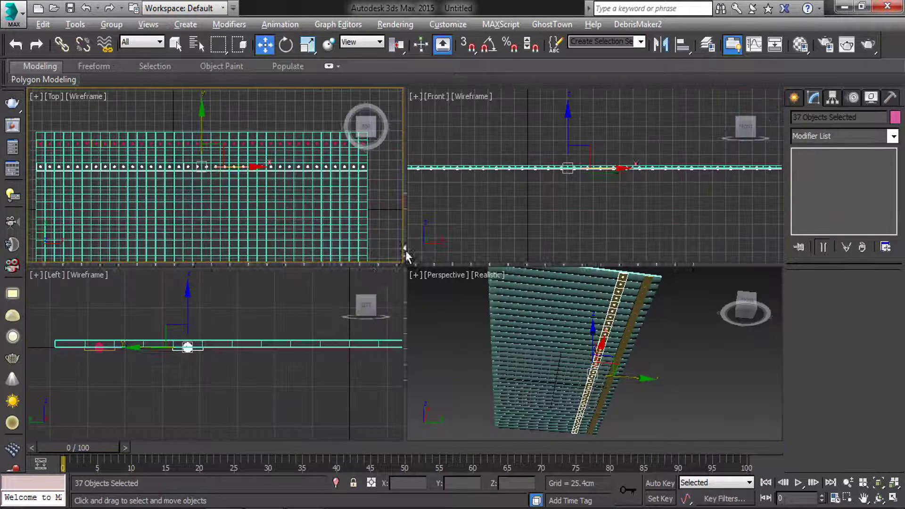
right_click(294, 311)
key(alt+w)
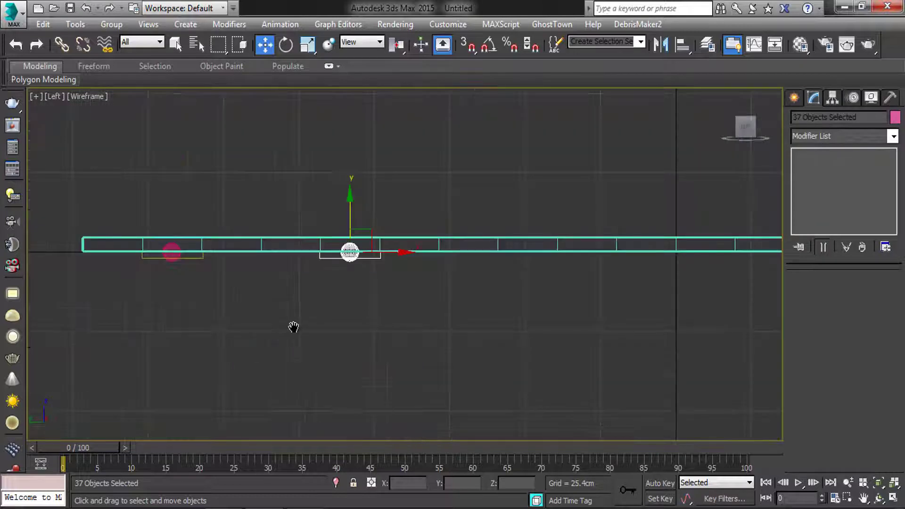
drag(387, 306, 132, 250)
Make one copy of both strips and their spheres near the opposite long edge of the deck in the Top view, and check its alignment
key(alt+w)
right_click(249, 167)
middle_drag(224, 209, 174, 168)
key(alt+w)
scroll(264, 189, down, 4)
scroll(270, 197, up, 2)
middle_drag(270, 197, 310, 232)
drag(356, 137, 355, 287)
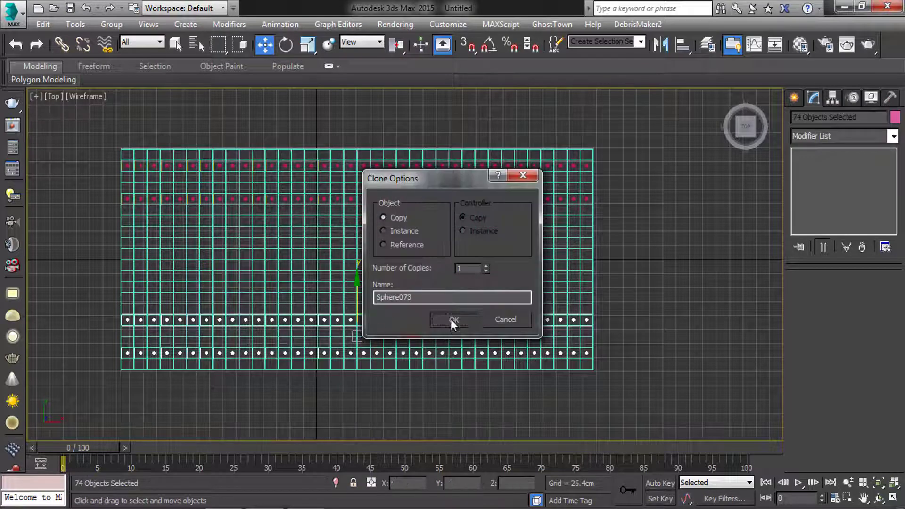
click(452, 321)
scroll(354, 261, up, 5)
scroll(421, 211, up, 3)
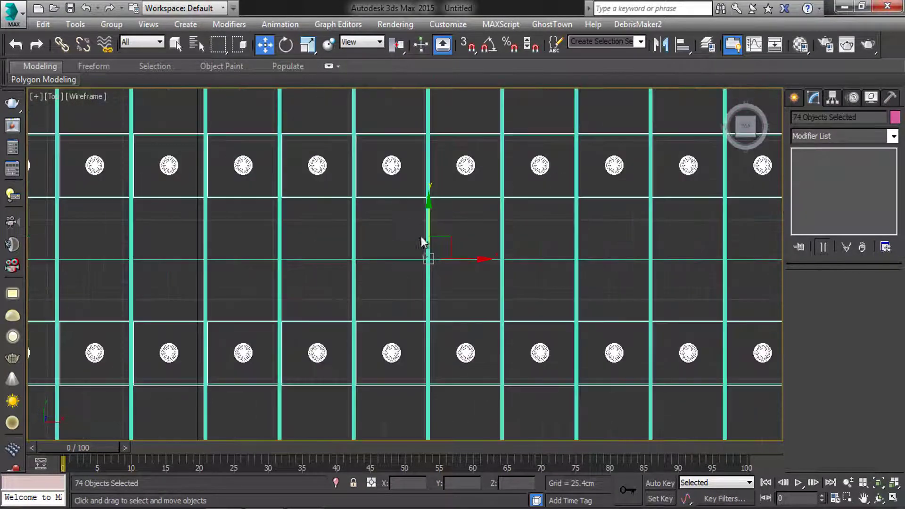
key(alt+w)
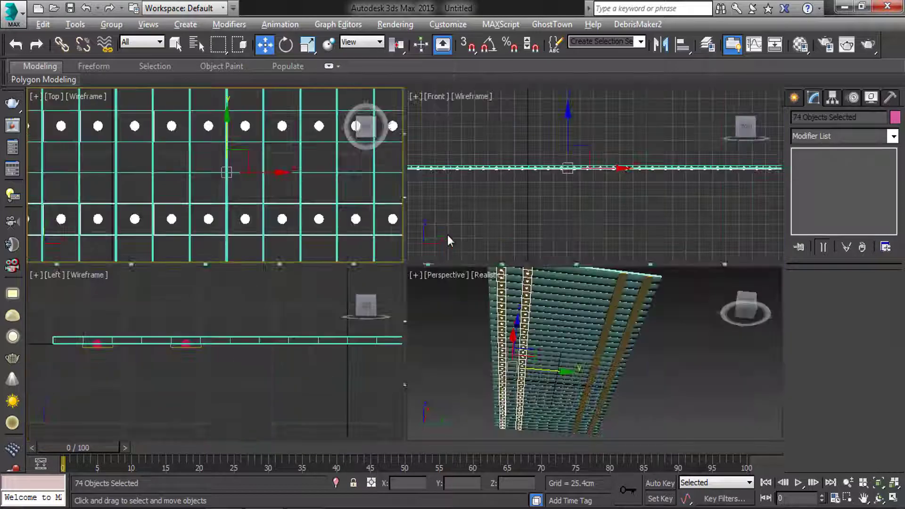
Select all planks, strips and spheres in the Perspective view and group them, keeping the suggested group name
right_click(479, 307)
key(alt+w)
alt+middle_drag(479, 308, 414, 324)
drag(699, 423, 700, 422)
alt+middle_drag(699, 423, 502, 310)
scroll(485, 355, up, 3)
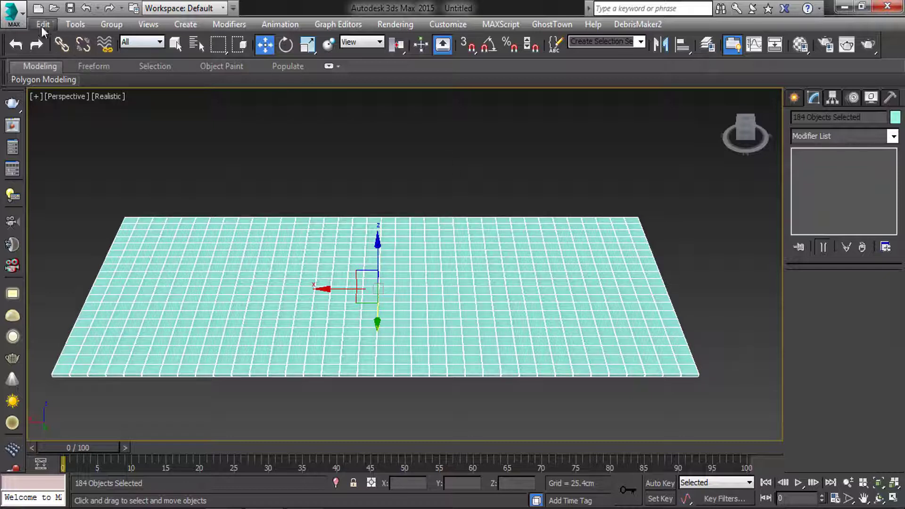
click(112, 24)
click(128, 41)
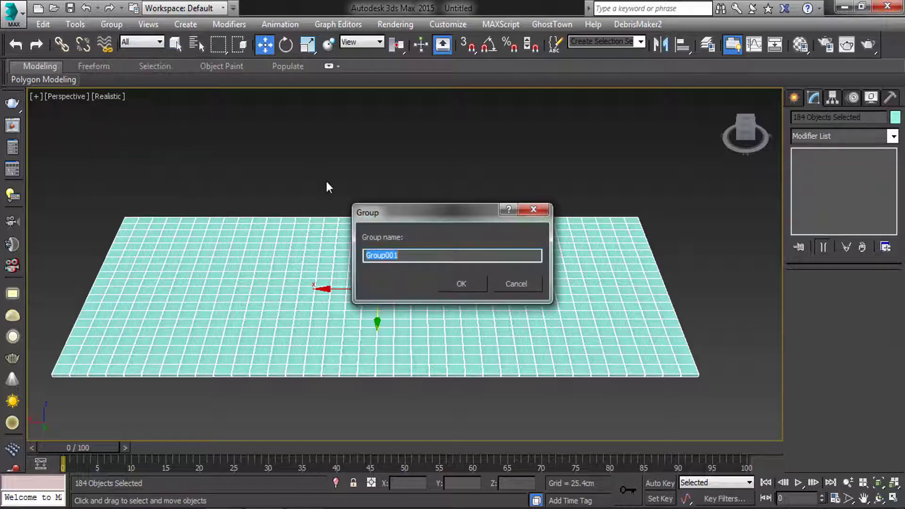
click(457, 286)
Apply a Bend modifier to the deck group and set its angle to -40 along the X axis
alt+middle_drag(398, 269, 439, 226)
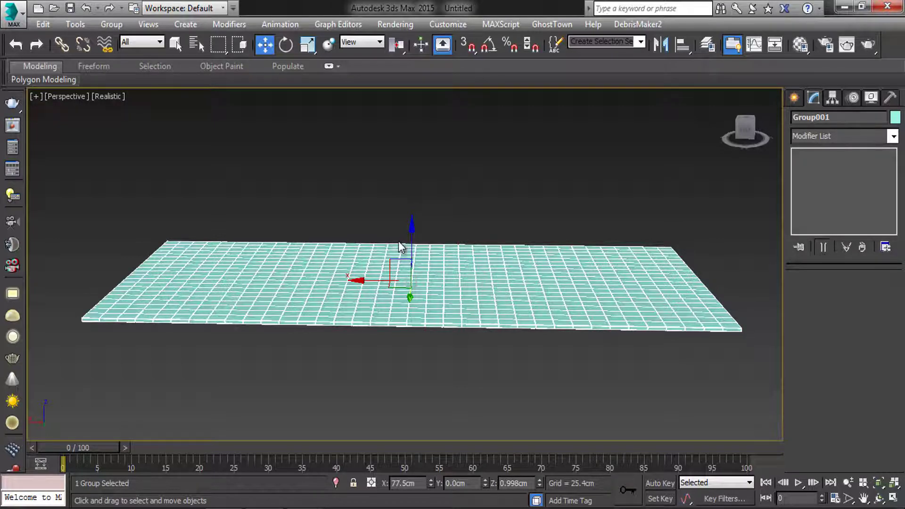
click(821, 133)
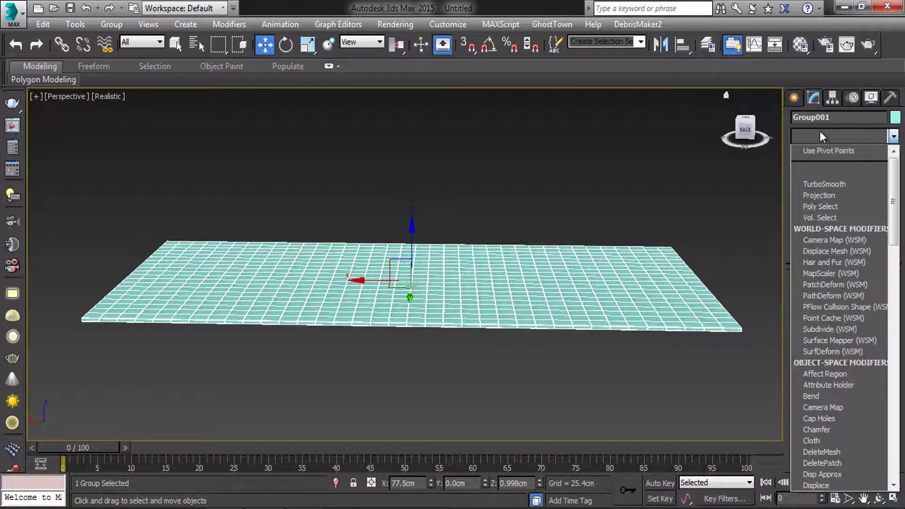
key(b)
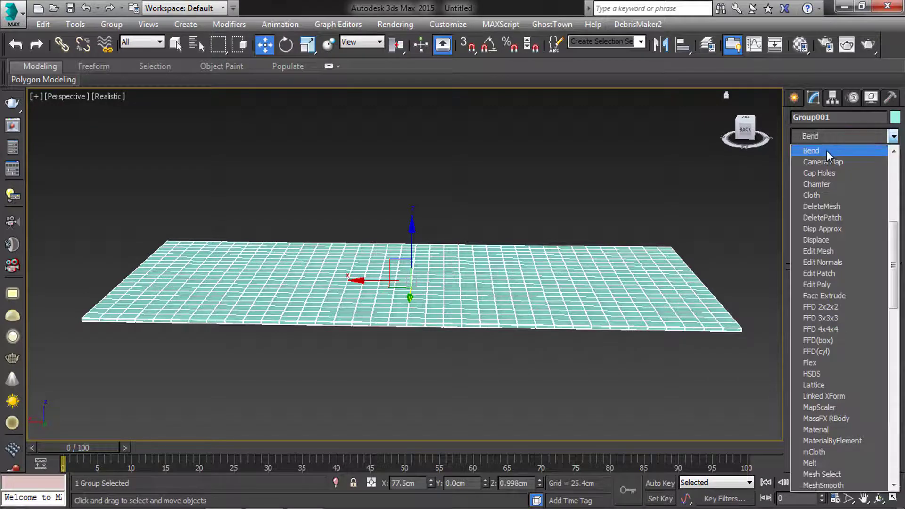
click(827, 151)
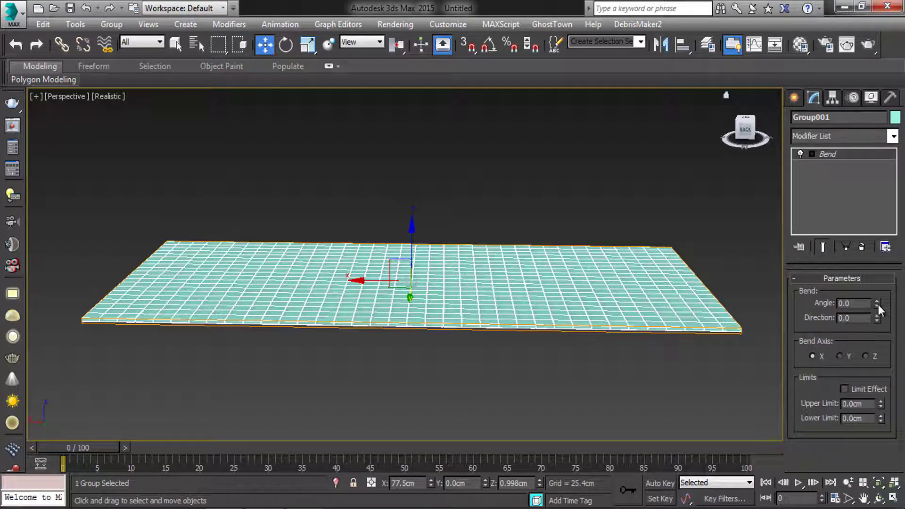
click(860, 307)
drag(866, 304, 787, 306)
text(-40.0)
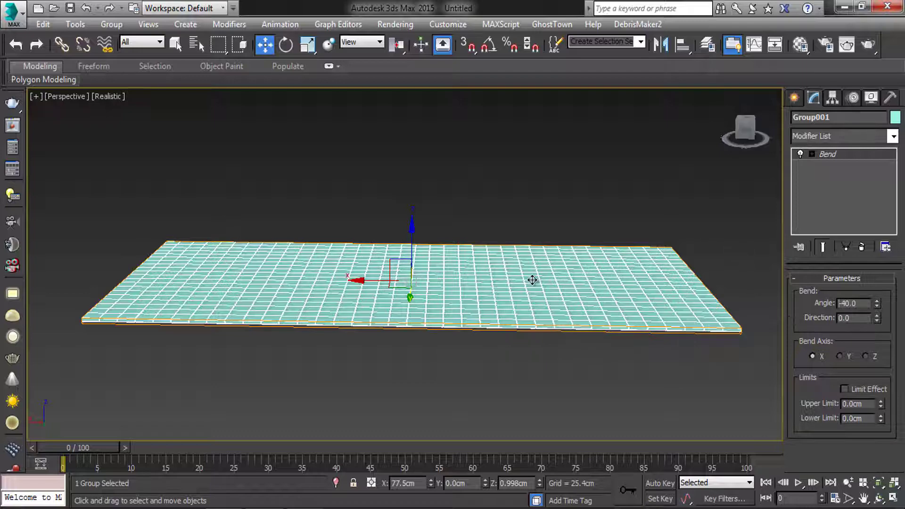
key(Return)
alt+middle_drag(531, 279, 547, 250)
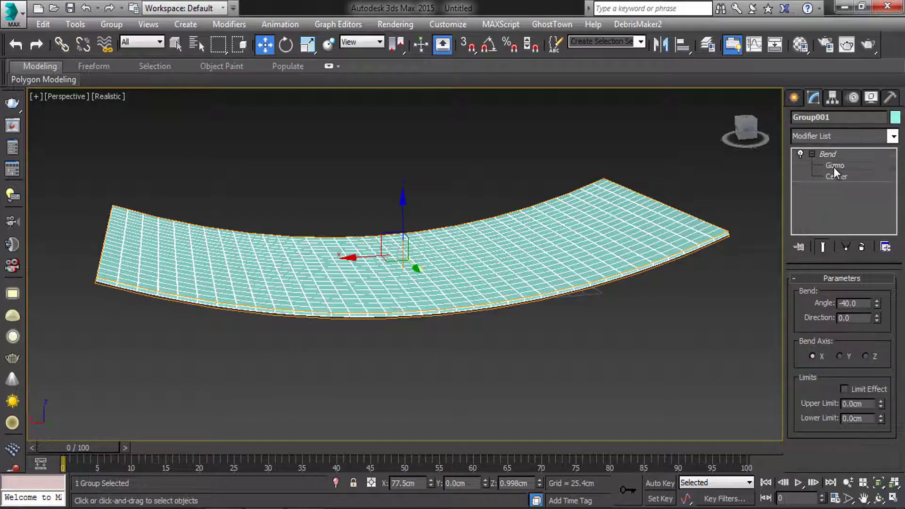
Activate the Bend modifier's Gizmo level and turn on angle snap with a 45-degree increment
click(833, 167)
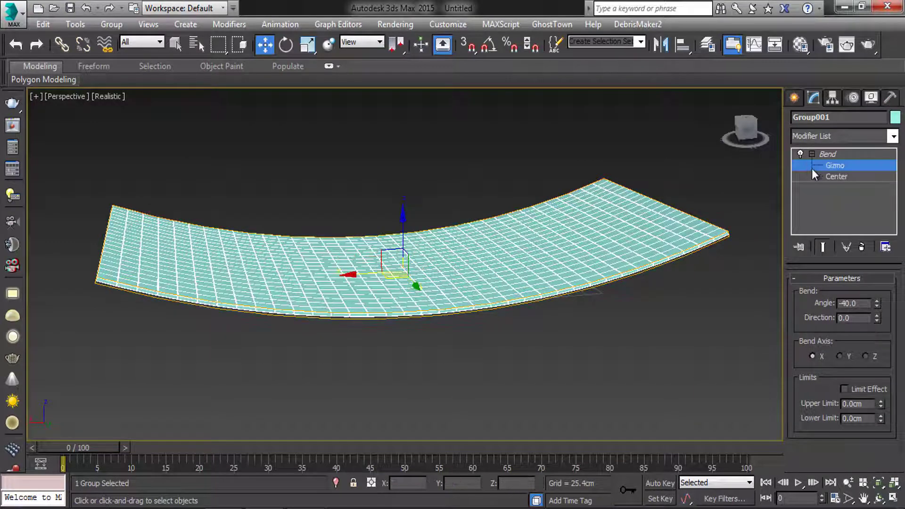
right_click(488, 46)
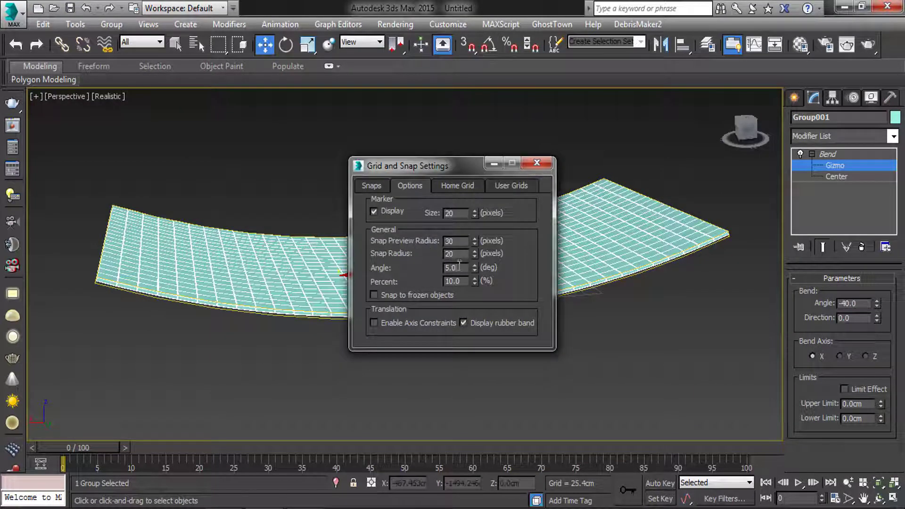
text(45)
click(536, 164)
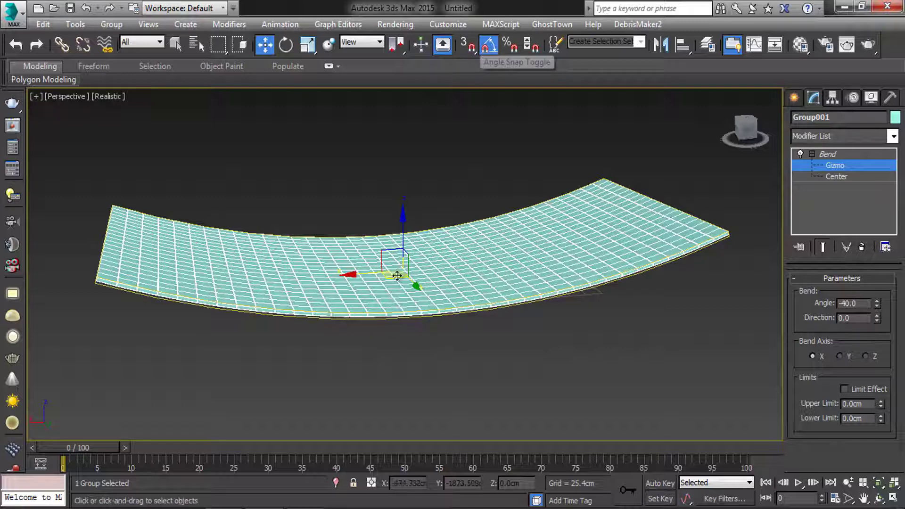
Rotate the Bend gizmo 90 degrees about Z so the deck curves across its short side, and leave the Gizmo level
middle_drag(436, 310, 430, 329)
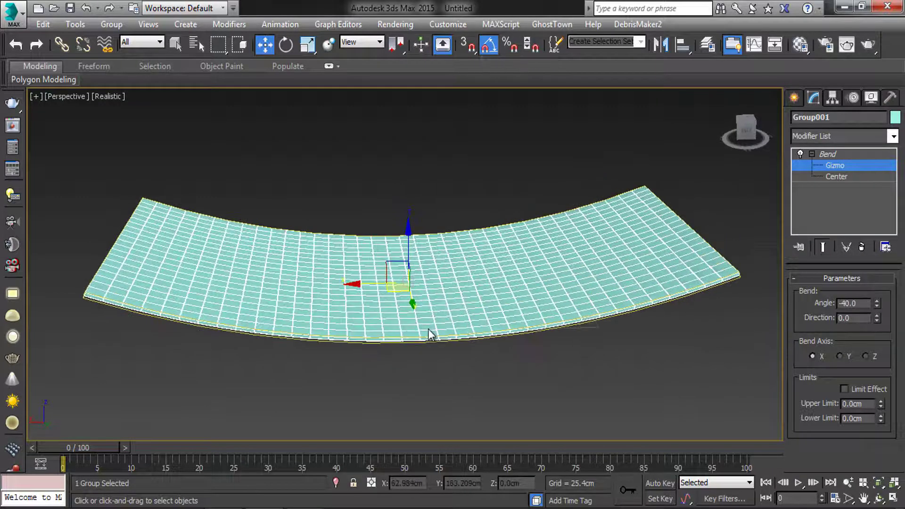
key(e)
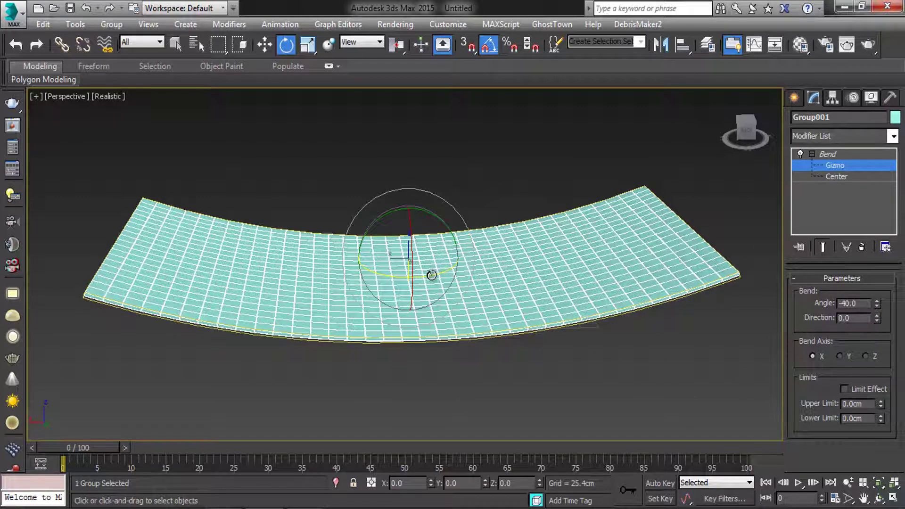
drag(441, 272, 460, 267)
middle_drag(516, 287, 564, 273)
alt+middle_drag(564, 273, 533, 282)
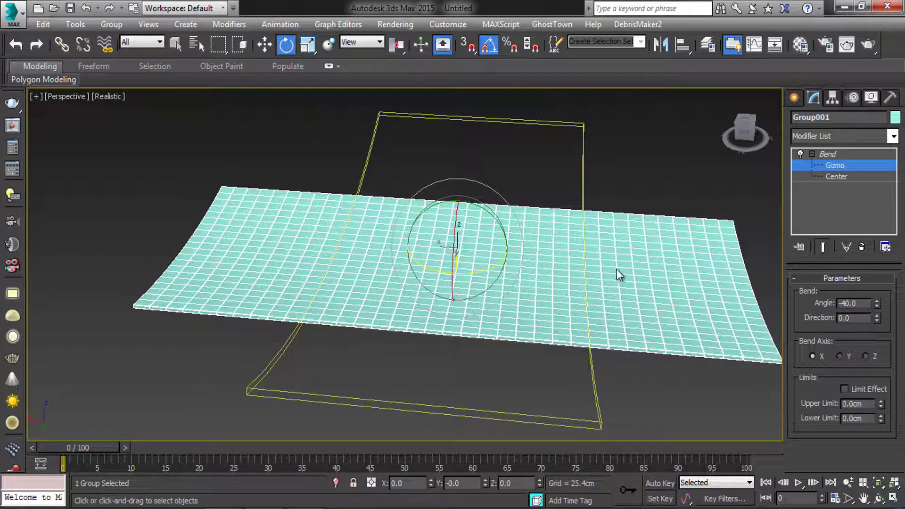
click(852, 165)
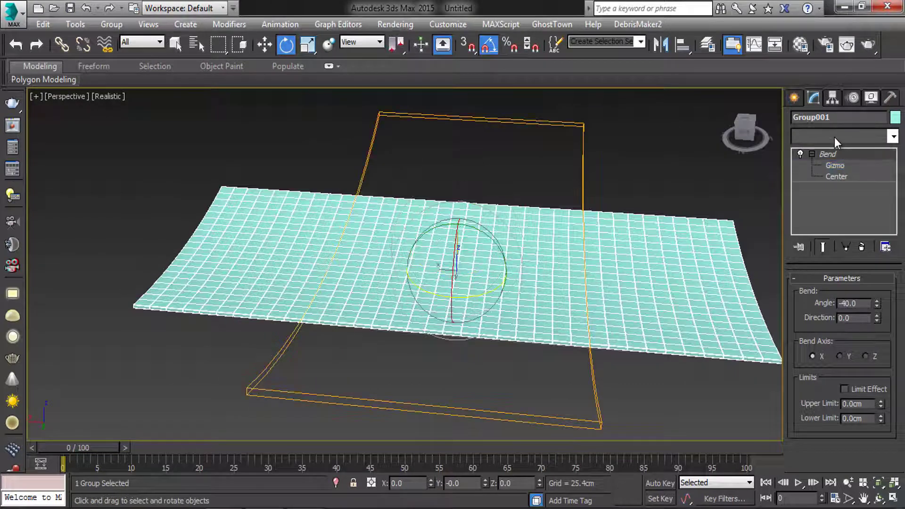
Add a second Bend modifier to the deck group and roll it outward into a closed tube with angle -360 along X
click(834, 136)
scroll(833, 137, down, 7)
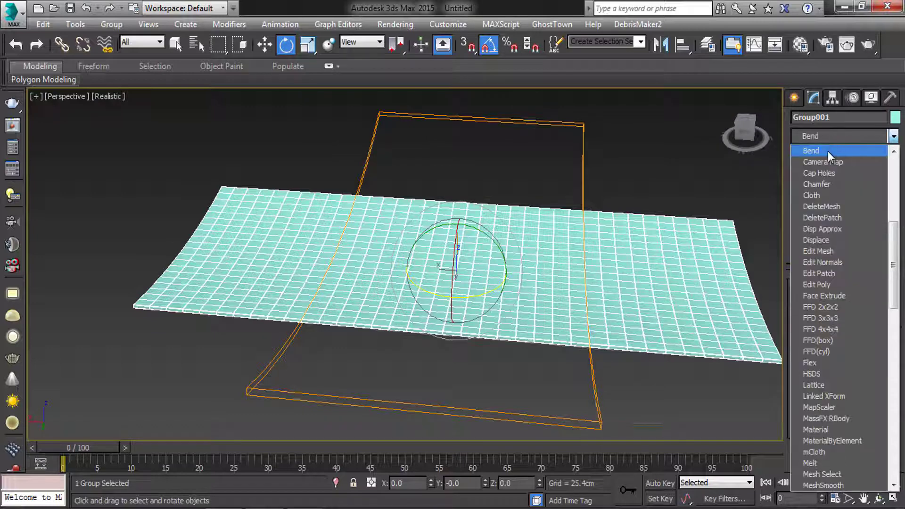
click(828, 152)
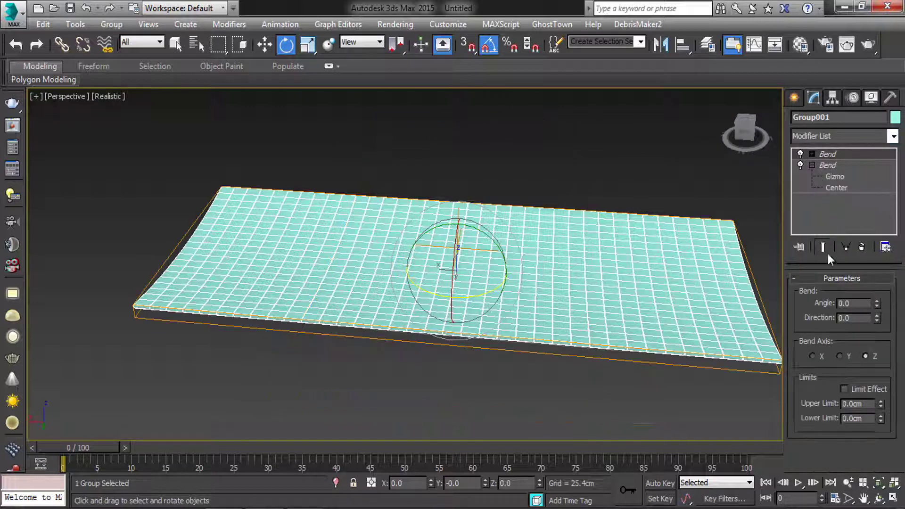
click(814, 356)
text(360)
key(Return)
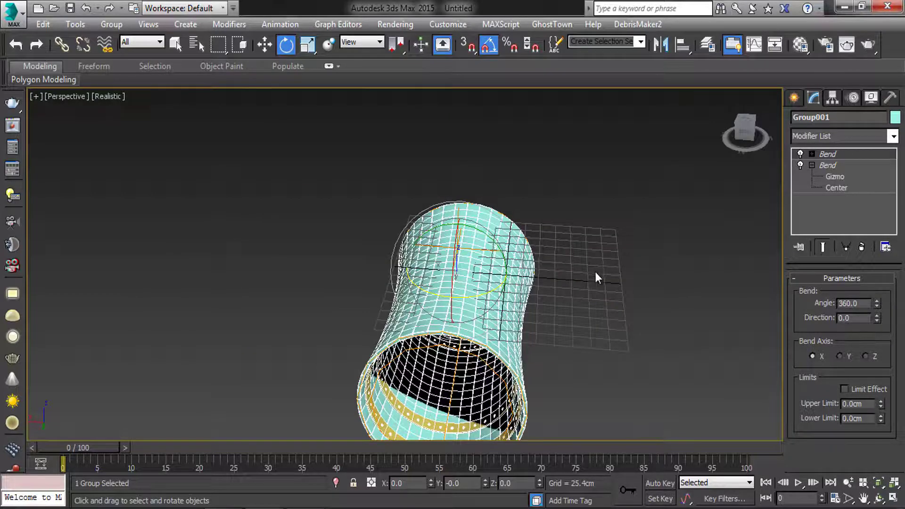
alt+middle_drag(552, 293, 558, 268)
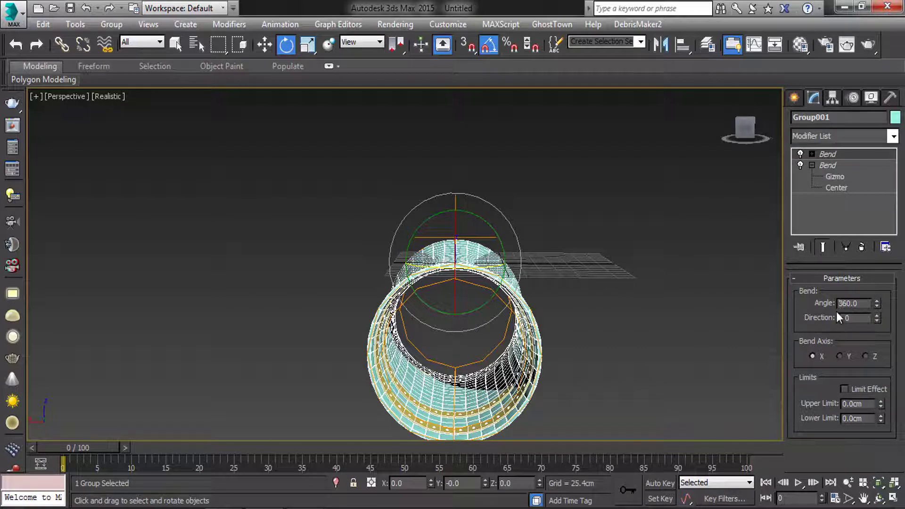
alt+middle_drag(478, 279, 478, 278)
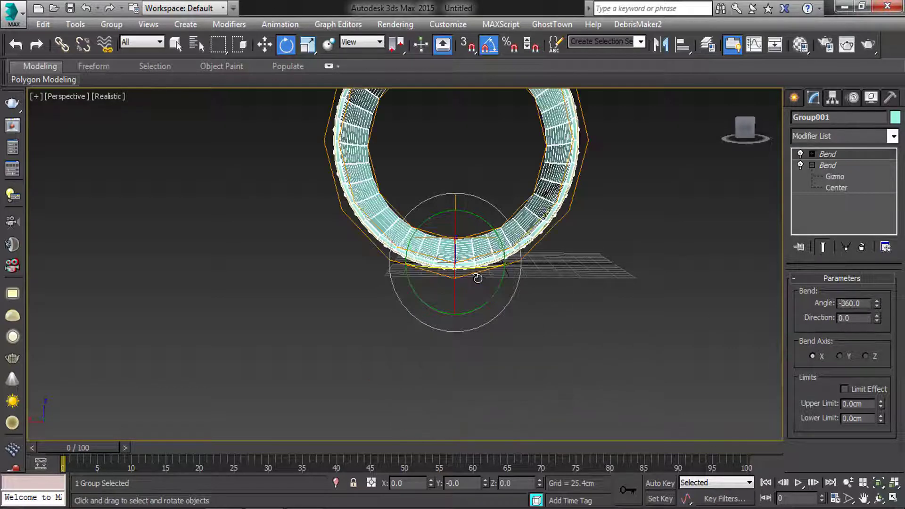
Position the rolled group at X 0, Y 0 and Z 1 cm in the Front view
alt+middle_drag(552, 265, 546, 235)
click(612, 223)
alt+middle_drag(611, 222, 495, 236)
key(alt+w)
key(alt+w)
click(596, 281)
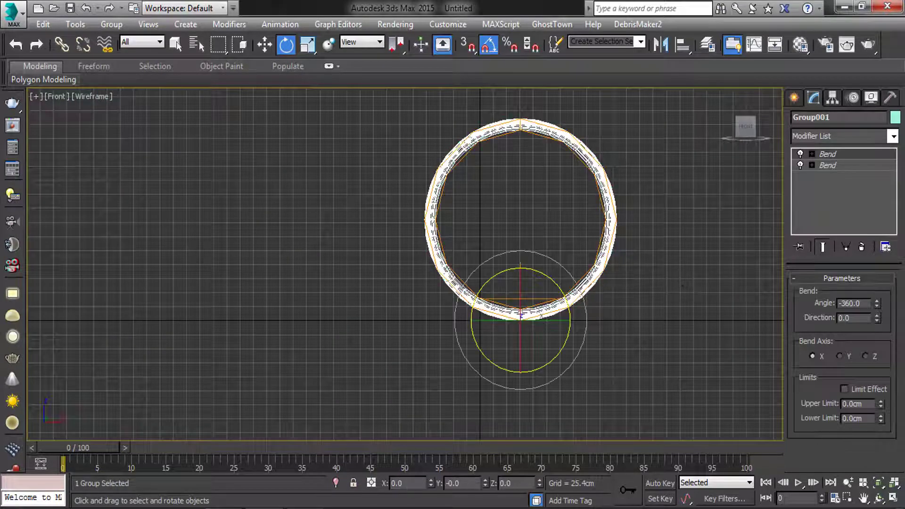
key(w)
key(Return)
drag(473, 484, 394, 497)
text(0)
key(Return)
middle_drag(515, 276, 487, 257)
scroll(487, 257, up, 2)
drag(505, 483, 536, 480)
text(1)
key(Return)
middle_drag(498, 203, 485, 277)
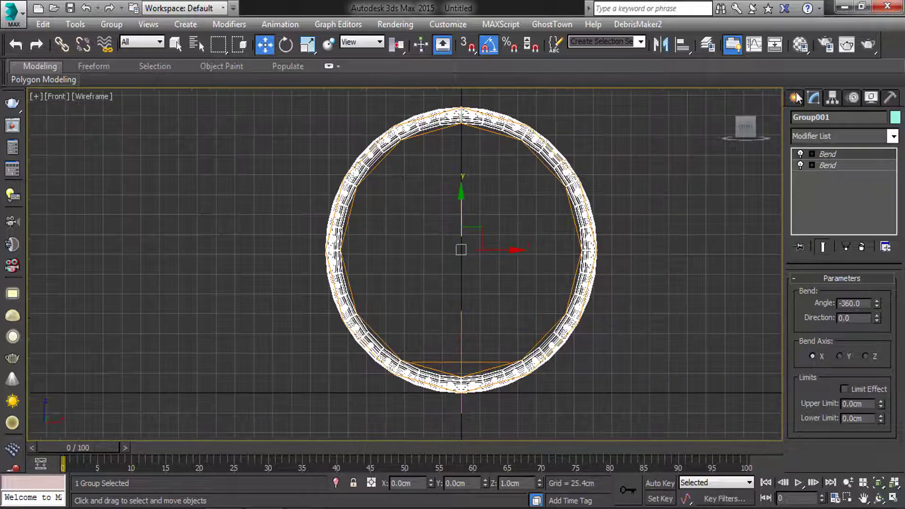
Turn on 3D snapping and adjust the grid and snap settings
click(467, 46)
right_click(467, 45)
click(537, 162)
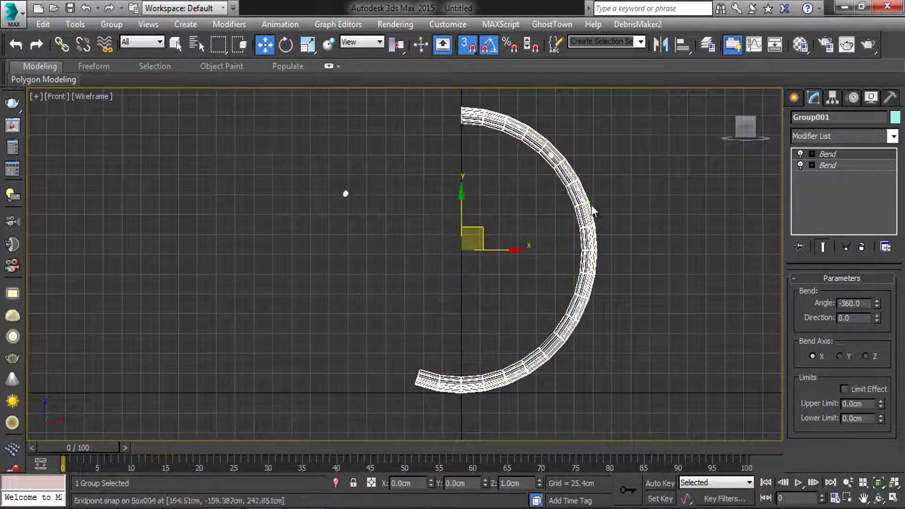
Bulge the barrel more by changing the first Bend modifier's angle to -81.5
key(p)
alt+middle_drag(568, 210, 586, 222)
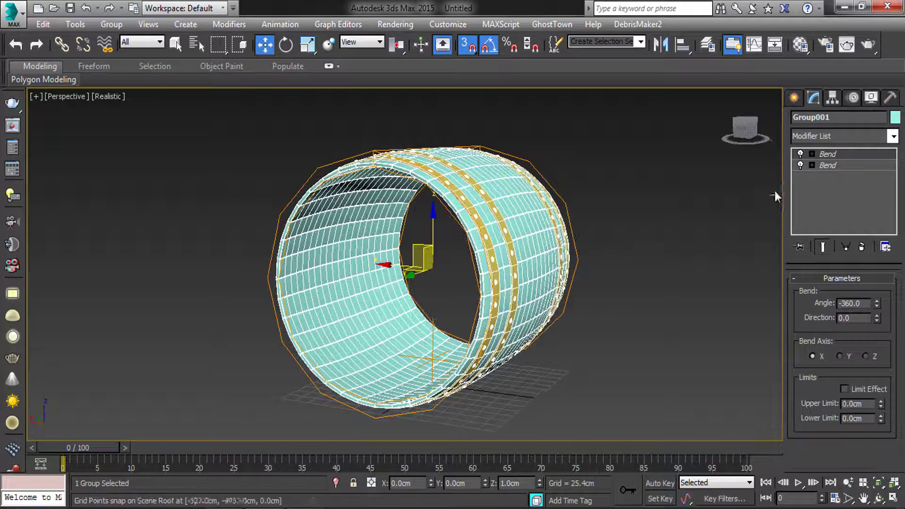
click(812, 165)
click(840, 182)
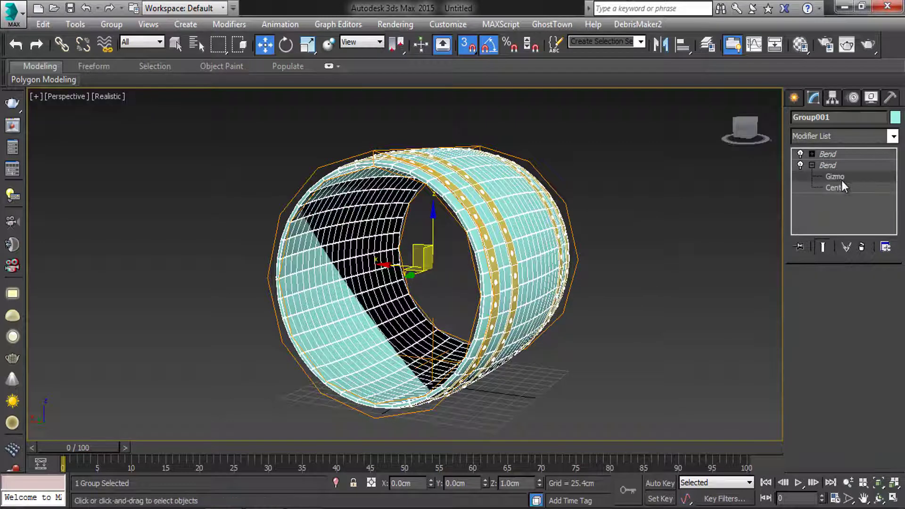
click(832, 166)
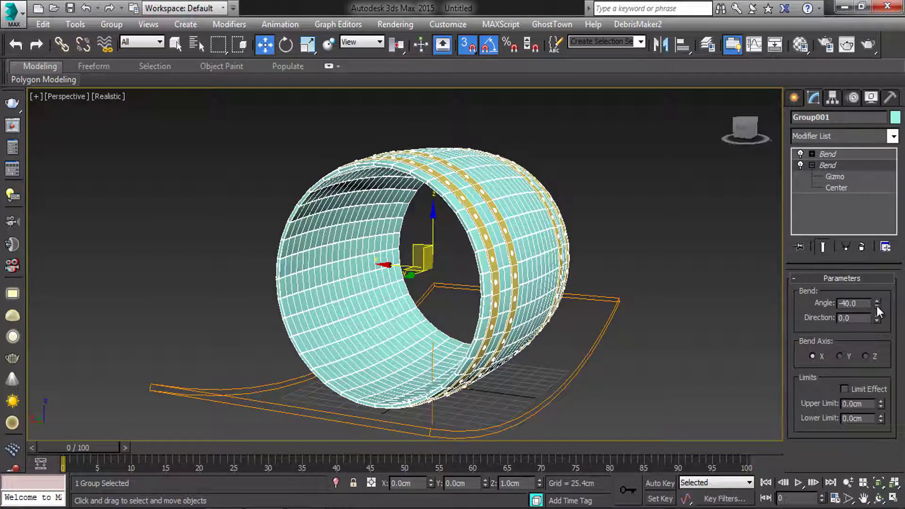
drag(877, 306, 884, 363)
alt+middle_drag(390, 291, 434, 285)
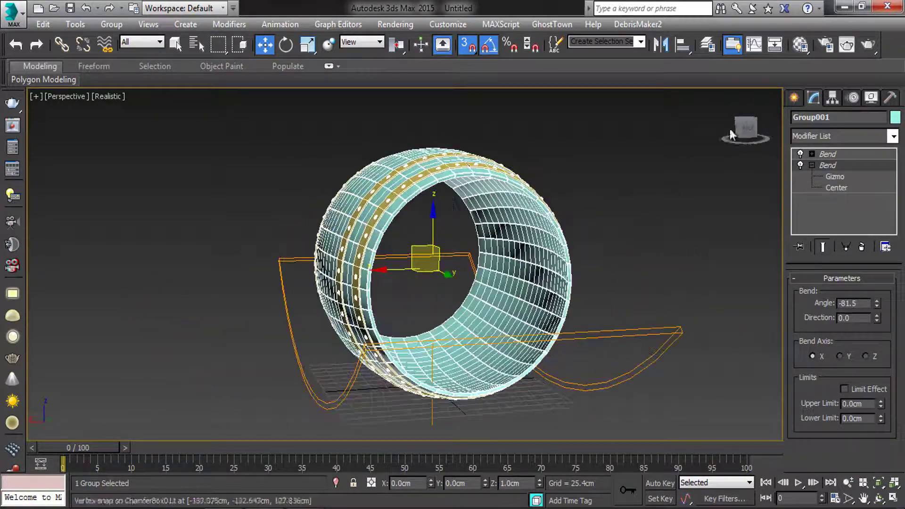
Create a cylinder from the ring's centre in the Front view, about 166 cm radius and 29 cm high, turning snapping off while drawing
click(793, 96)
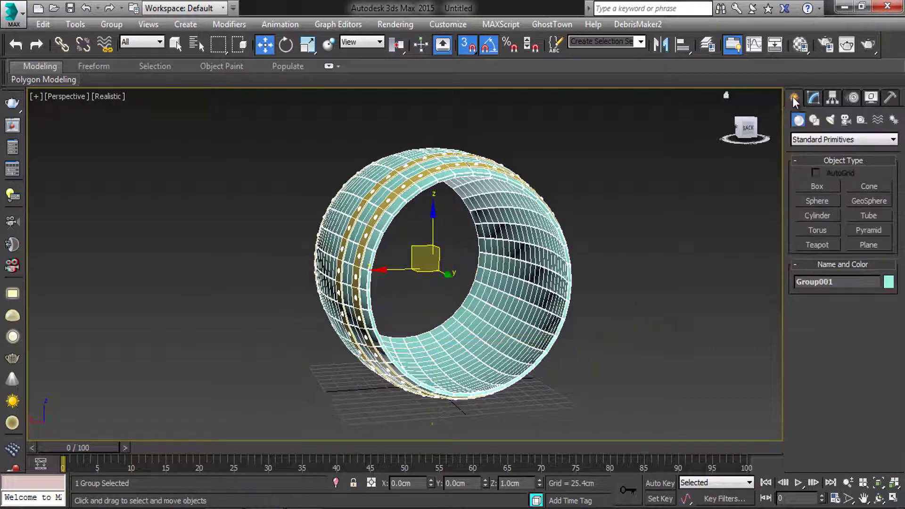
click(820, 216)
key(alt+w)
right_click(555, 200)
key(alt+w)
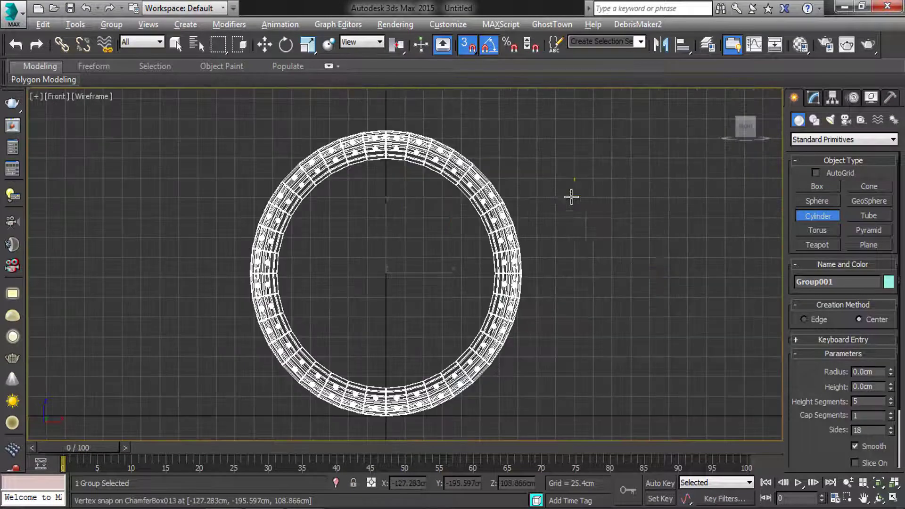
middle_drag(575, 197, 620, 204)
drag(497, 262, 560, 375)
key(s)
key(s)
key(s)
click(560, 376)
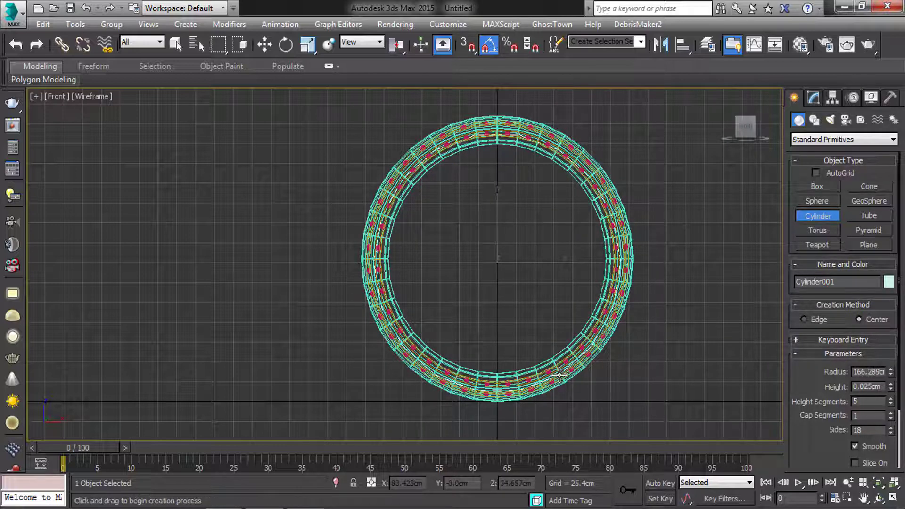
Move the cylinder along the barrel's axis to one open end, at about Y 179 cm, as an end cap
key(alt+w)
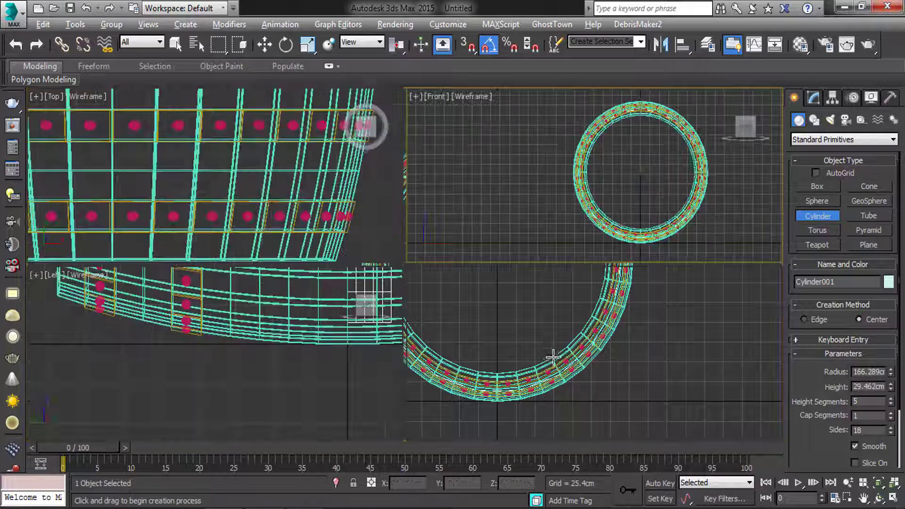
right_click(554, 360)
key(alt+w)
alt+middle_drag(542, 368, 615, 361)
middle_drag(517, 314, 533, 313)
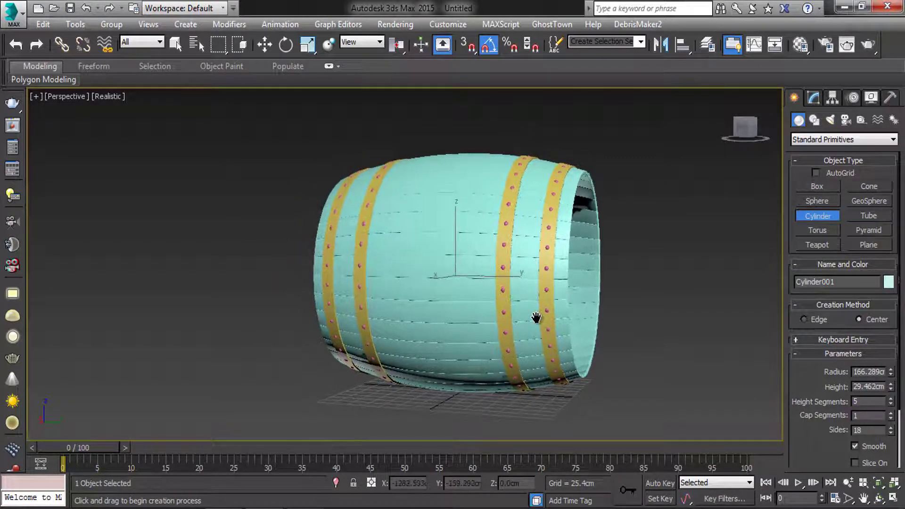
key(w)
mouse_move(488, 280)
middle_down()
mouse_move(417, 292)
mouse_move(539, 305)
mouse_move(477, 278)
mouse_move(430, 284)
middle_up()
key(f)
key(F3)
key(p)
key(F3)
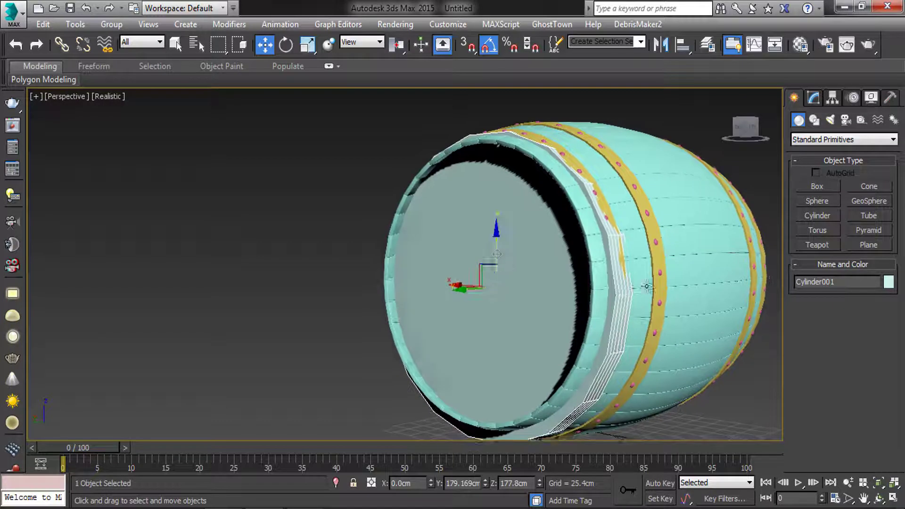
Raise the cap cylinder to about Z 183 cm and reduce its radius to about 155 cm to fit inside the staves
click(648, 284)
click(516, 290)
alt+middle_drag(501, 404, 585, 410)
drag(496, 249, 498, 244)
alt+middle_drag(513, 252, 451, 250)
click(813, 98)
drag(890, 296, 890, 300)
Make one copy of the cap cylinder at the barrel's opposite end, at about Y -152 cm
mouse_move(569, 298)
alt+middle_down()
mouse_move(608, 260)
mouse_move(662, 306)
mouse_move(624, 297)
mouse_move(584, 331)
alt+middle_up()
shift+drag(632, 300, 438, 305)
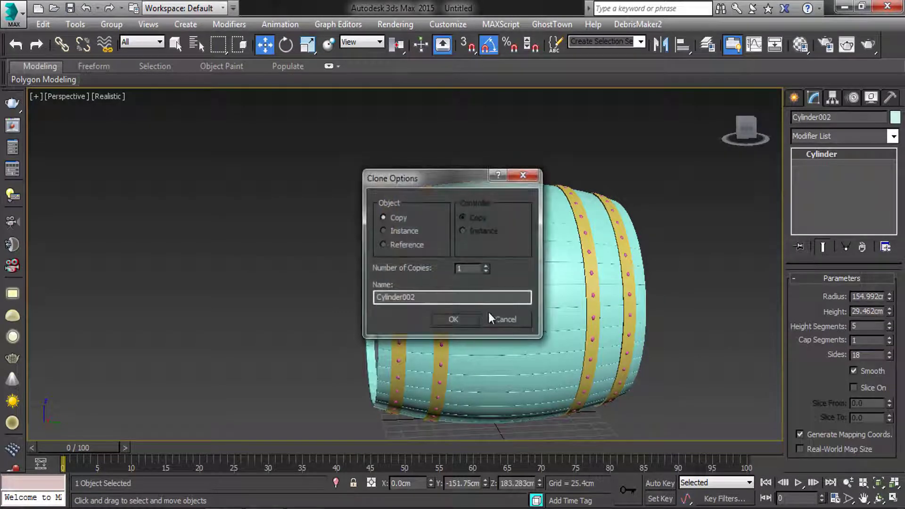
click(454, 317)
mouse_move(455, 317)
alt+middle_down()
mouse_move(521, 324)
mouse_move(650, 297)
mouse_move(396, 303)
mouse_move(454, 317)
alt+middle_up()
alt+middle_drag(550, 317, 522, 309)
scroll(468, 302, down, 5)
scroll(515, 314, up, 2)
scroll(523, 316, up, 2)
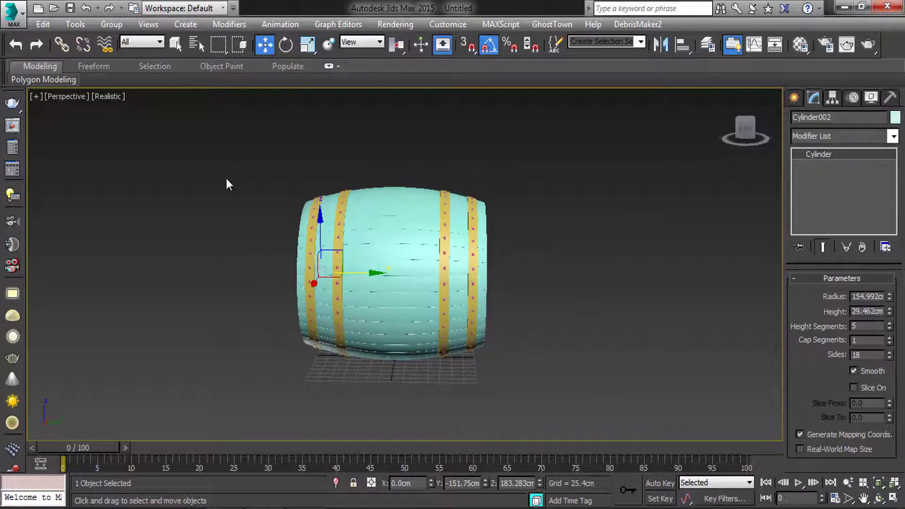
Select the barrel with both end caps and make one copy beside it along the Y axis
drag(486, 336, 516, 367)
alt+middle_drag(511, 355, 411, 292)
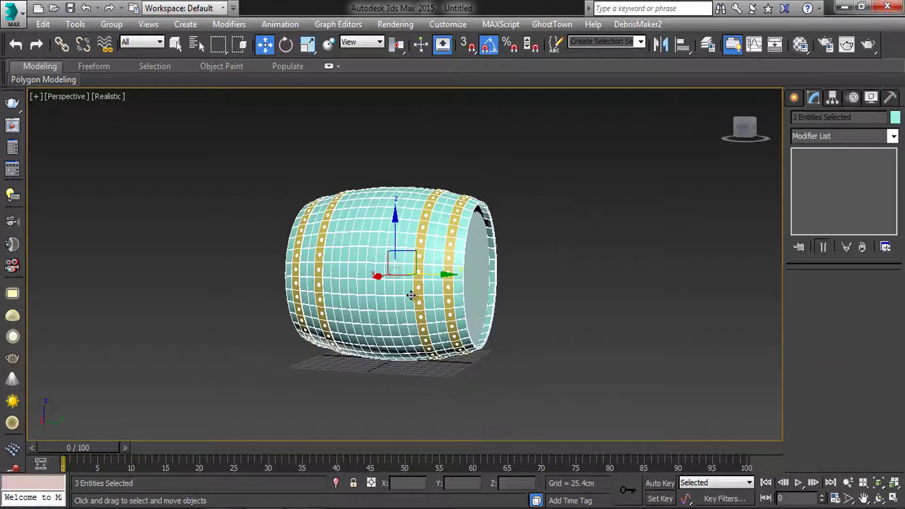
shift+drag(440, 276, 665, 306)
click(460, 320)
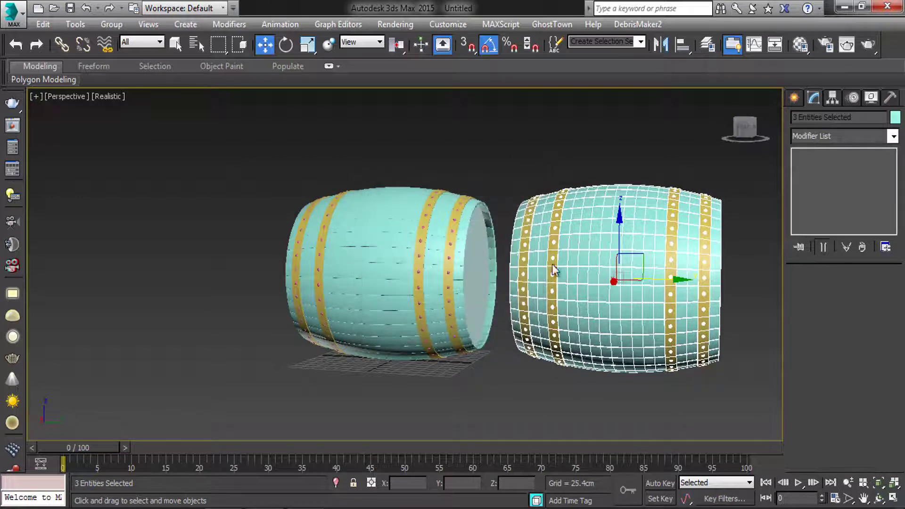
Group the copied barrel's three parts, keeping the suggested group name
click(109, 26)
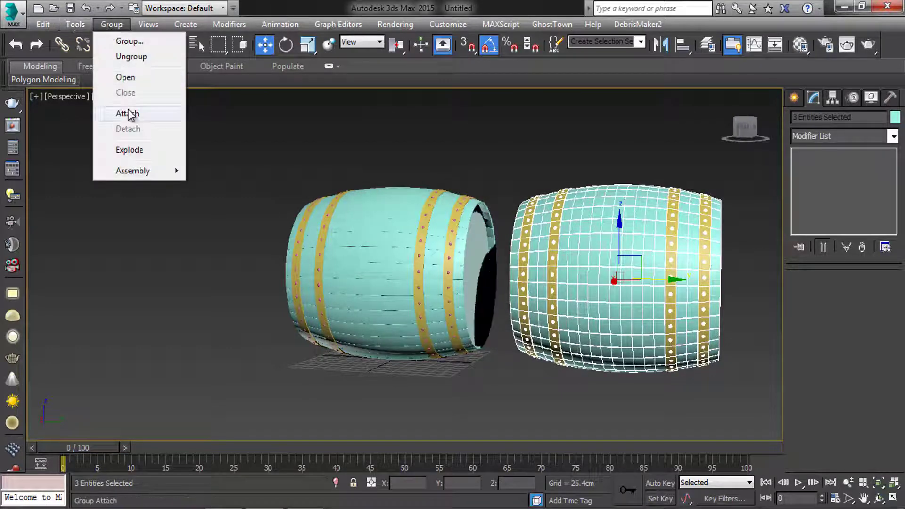
click(132, 42)
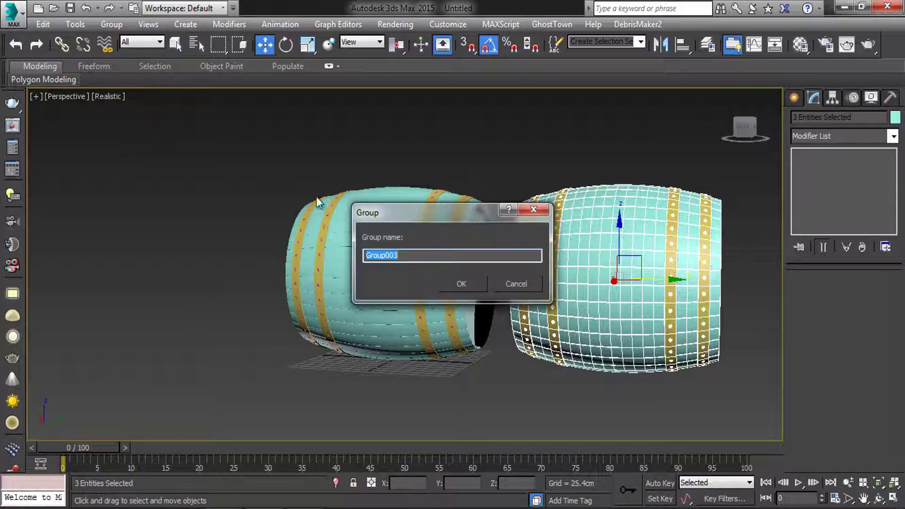
click(457, 282)
Stand the copied barrel upright by rotating its group 90 degrees about X, and place it at about Z 197 cm
middle_drag(617, 248, 446, 255)
key(alt)
key(e)
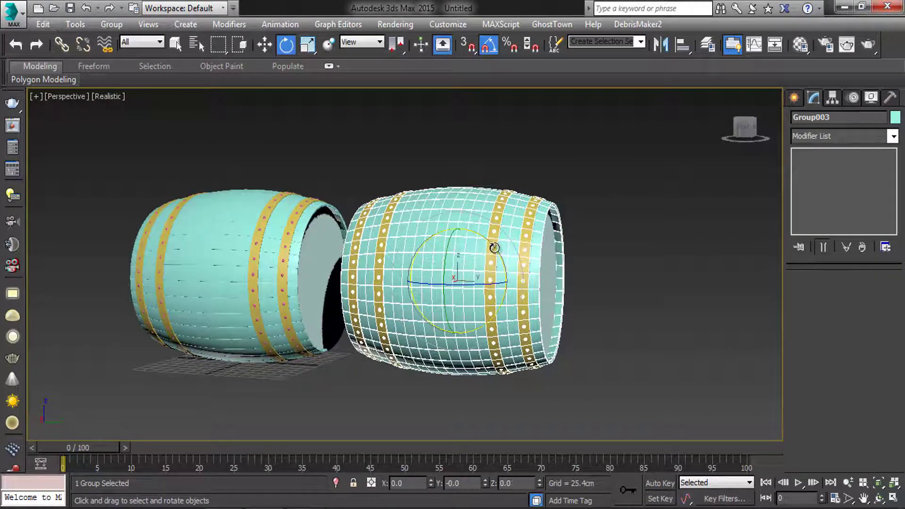
drag(495, 247, 504, 257)
key(w)
key(f)
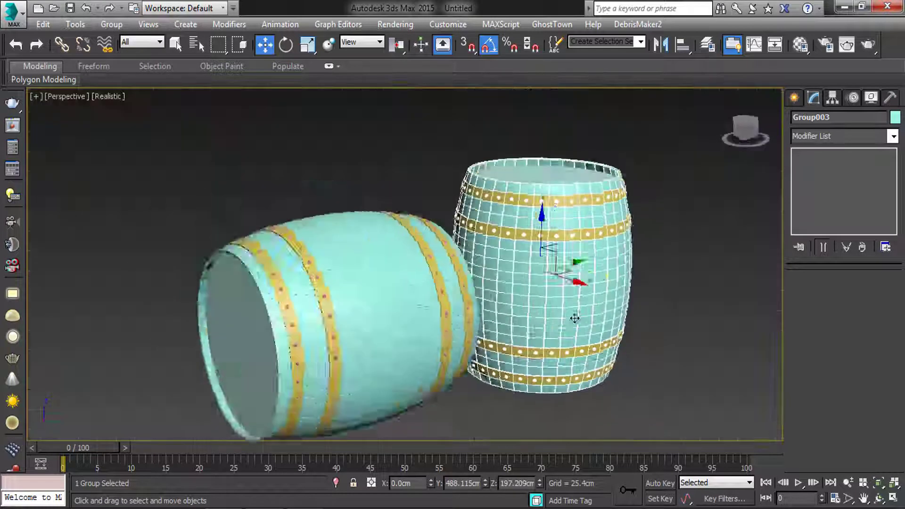
Select the parts of the original lying barrel and raise them above the grid
alt+middle_drag(574, 319, 368, 287)
drag(219, 161, 423, 319)
alt+middle_drag(396, 293, 491, 278)
drag(363, 202, 364, 179)
alt+middle_drag(424, 240, 398, 238)
Move the upright barrel along X in the Front view until it stands clear of the lying barrel
key(alt+w)
right_click(452, 231)
key(alt+w)
click(519, 264)
drag(521, 234, 754, 234)
key(alt+w)
right_click(547, 341)
key(alt+w)
alt+middle_drag(515, 344, 415, 341)
key(alt+w)
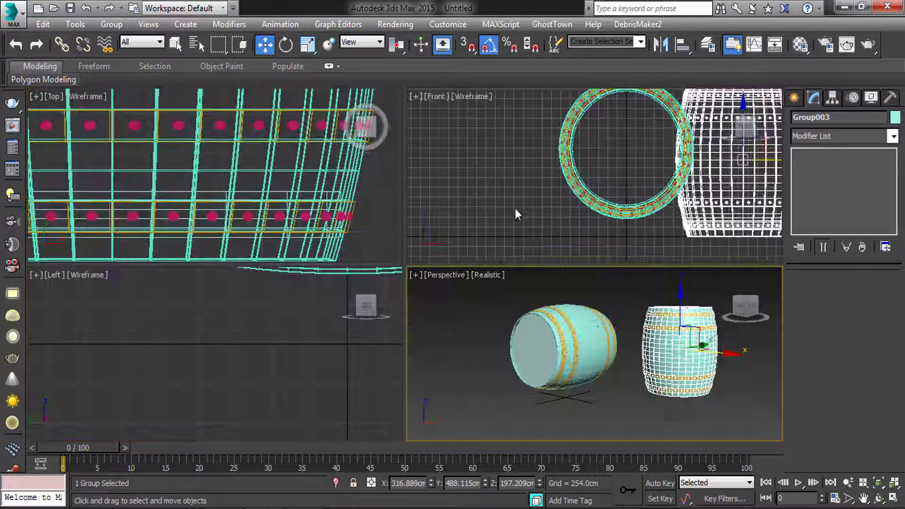
middle_drag(549, 202, 622, 186)
key(alt+w)
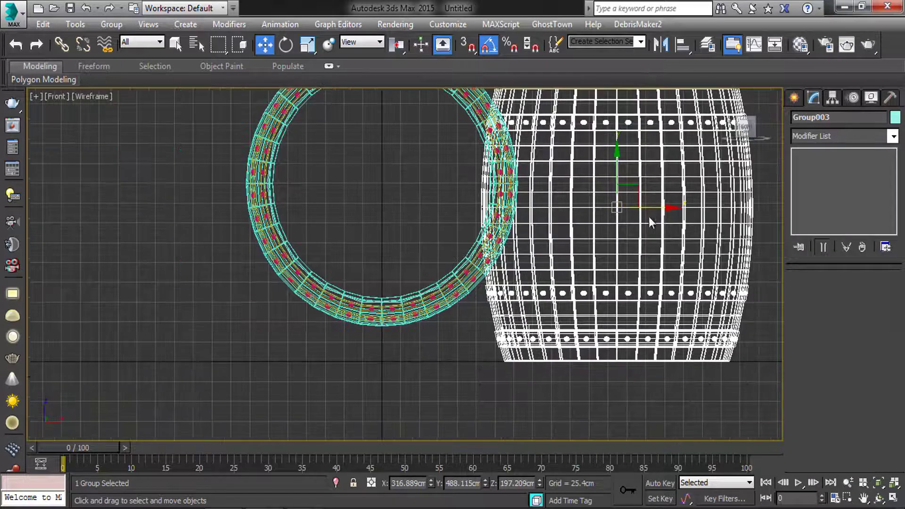
drag(650, 216, 704, 216)
Deselect the upright barrel and bring up the creation tools for new geometry
click(442, 329)
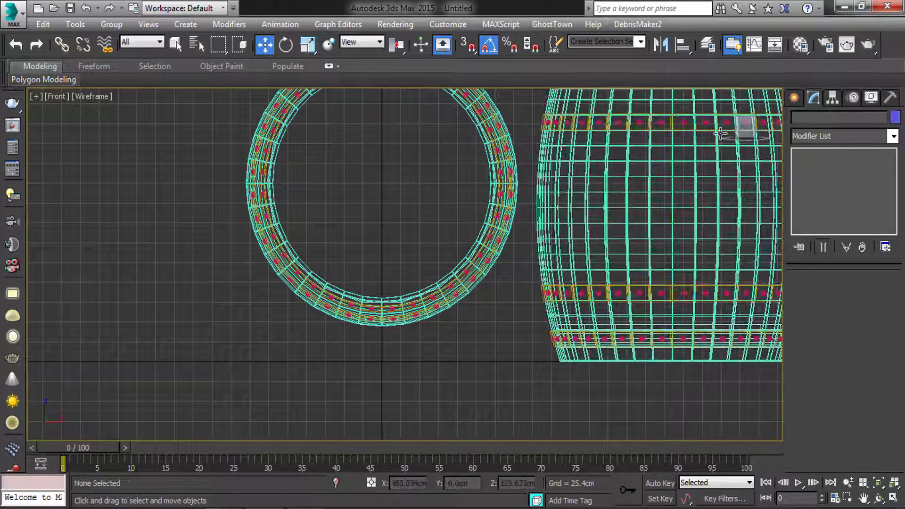
click(792, 98)
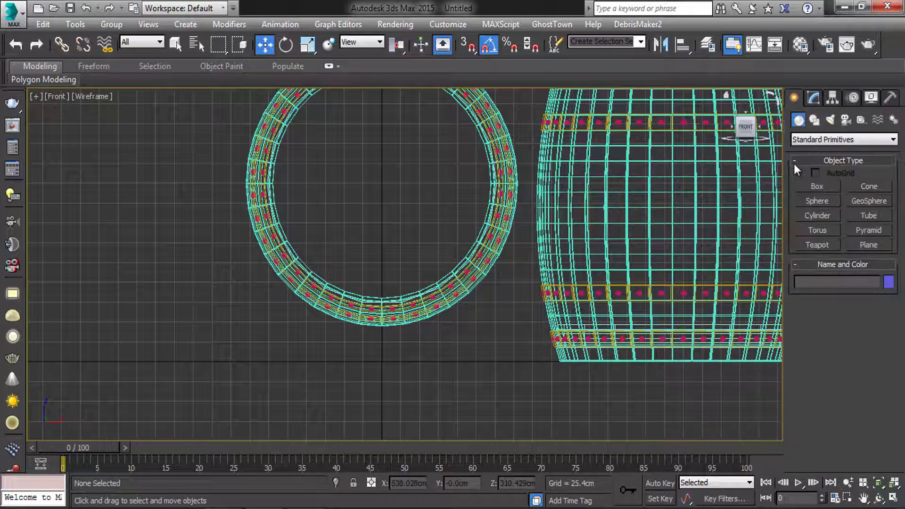
middle_drag(530, 175, 514, 195)
click(816, 186)
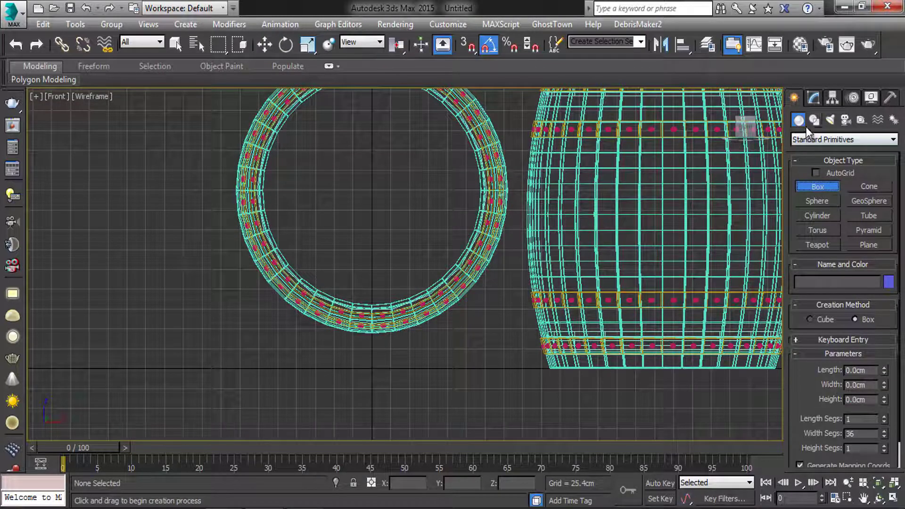
click(807, 139)
click(805, 140)
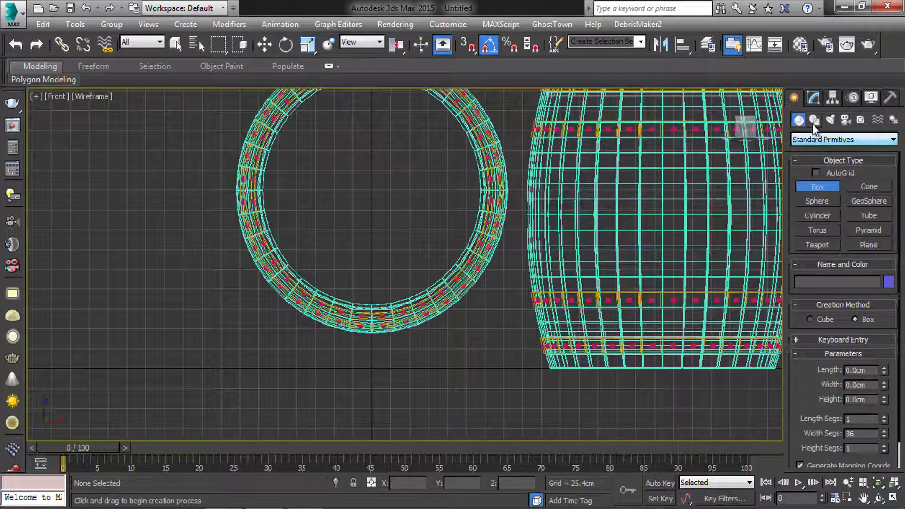
Start a spline line in the Front view from the lying barrel's lower left side, outward and down to the grid, forming one foot
click(814, 120)
click(818, 198)
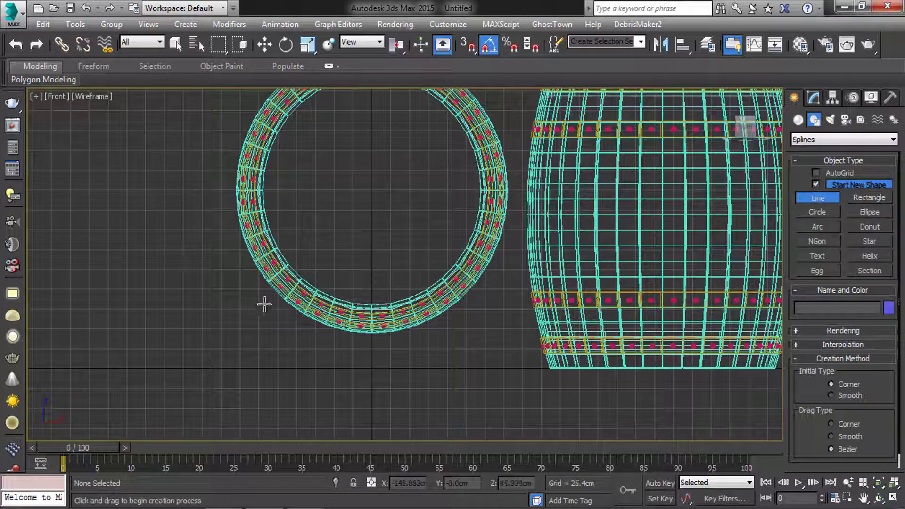
scroll(265, 304, up, 3)
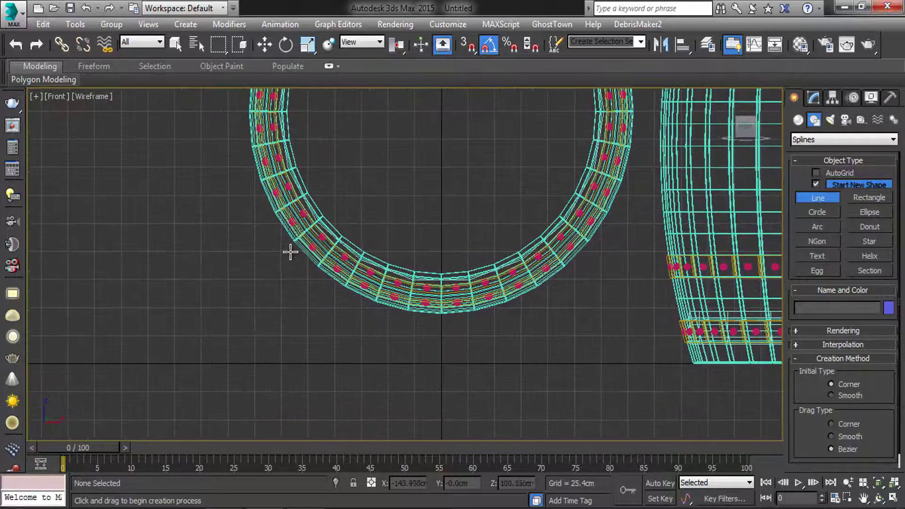
click(301, 252)
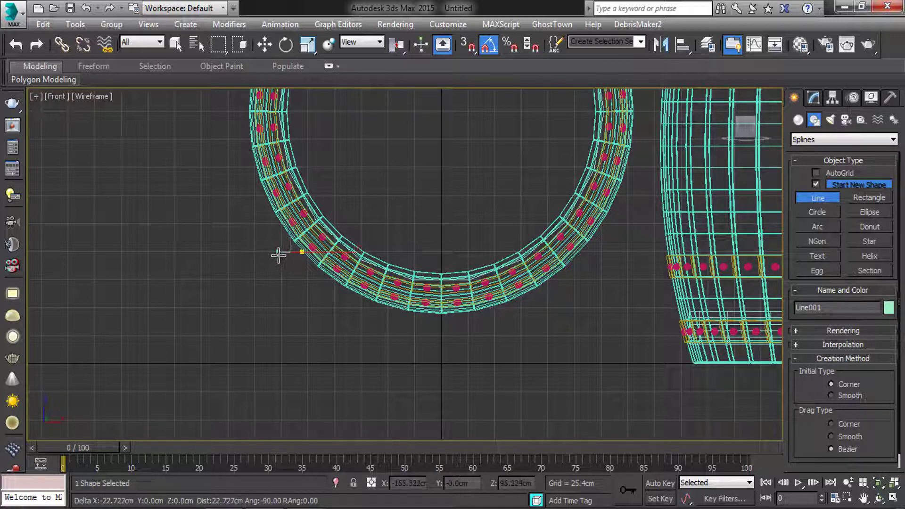
click(280, 253)
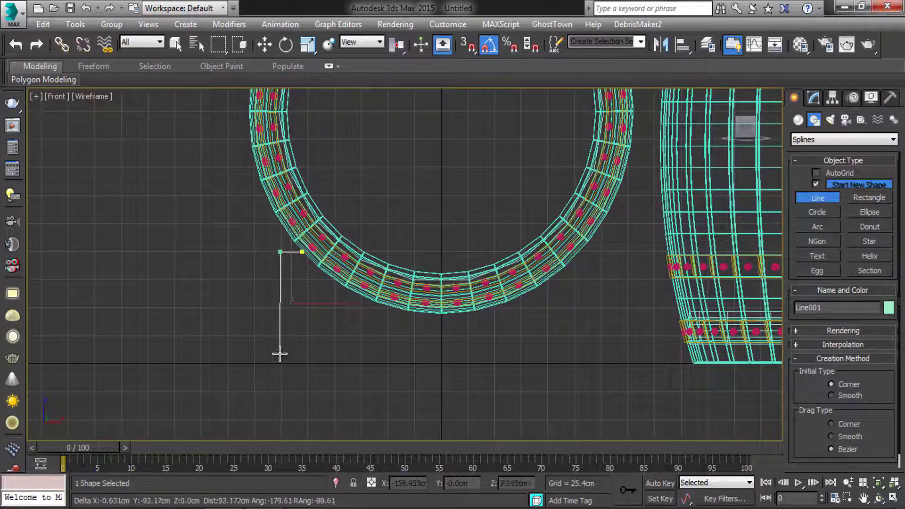
click(229, 363)
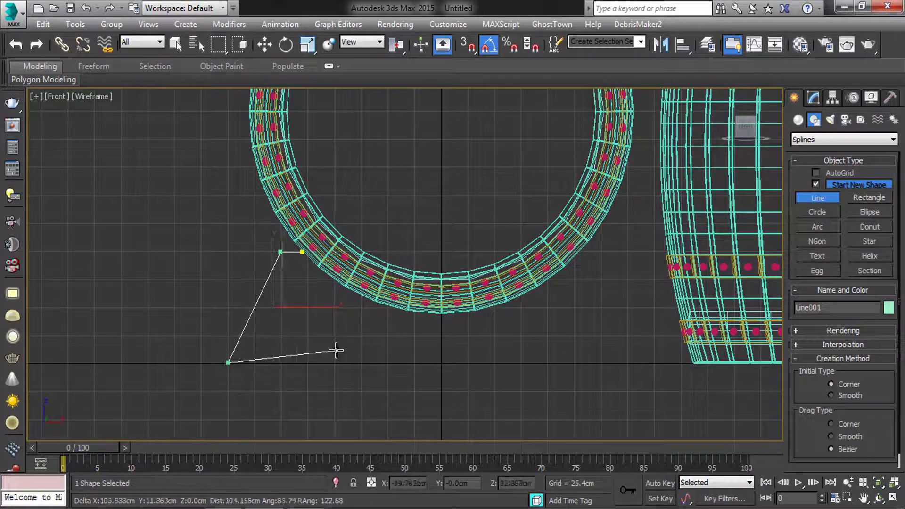
click(282, 363)
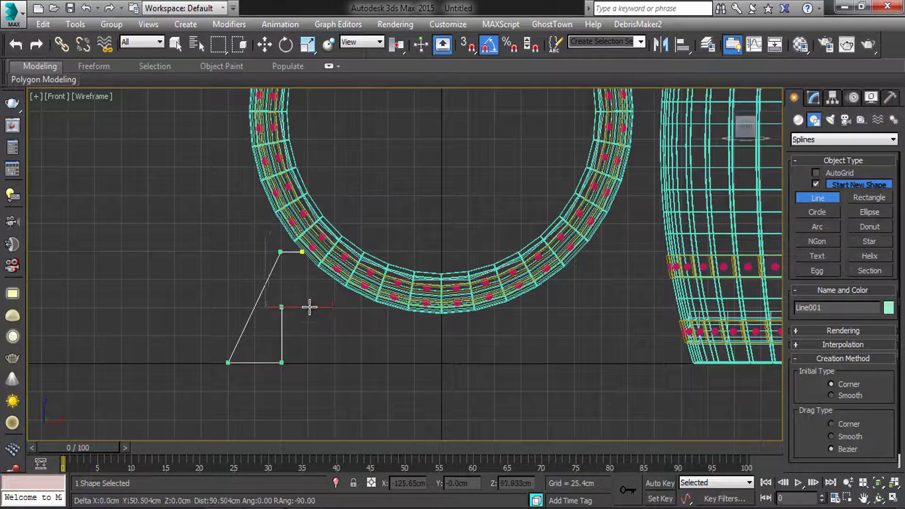
Continue the outline with a raised crossbar at about Z 25 cm and a mirrored foot about 51 cm wide, ending open at the barrel's opposite side
click(335, 336)
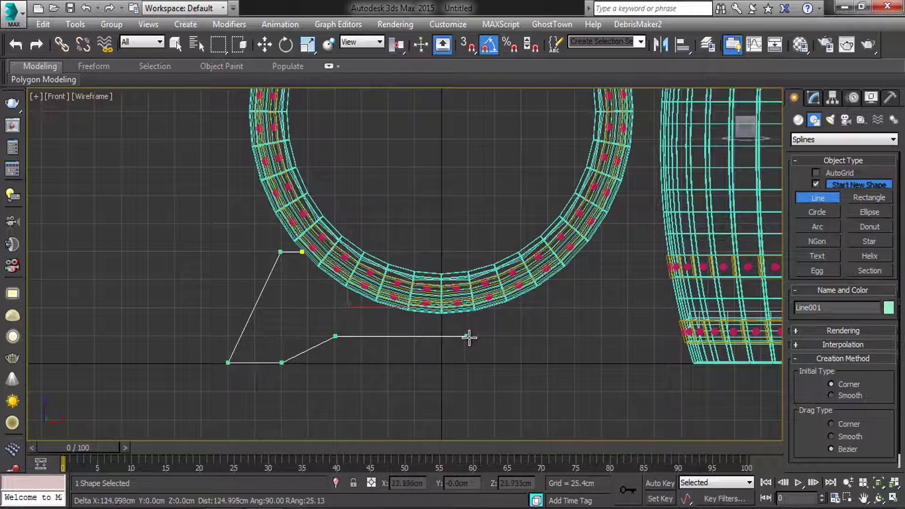
click(548, 336)
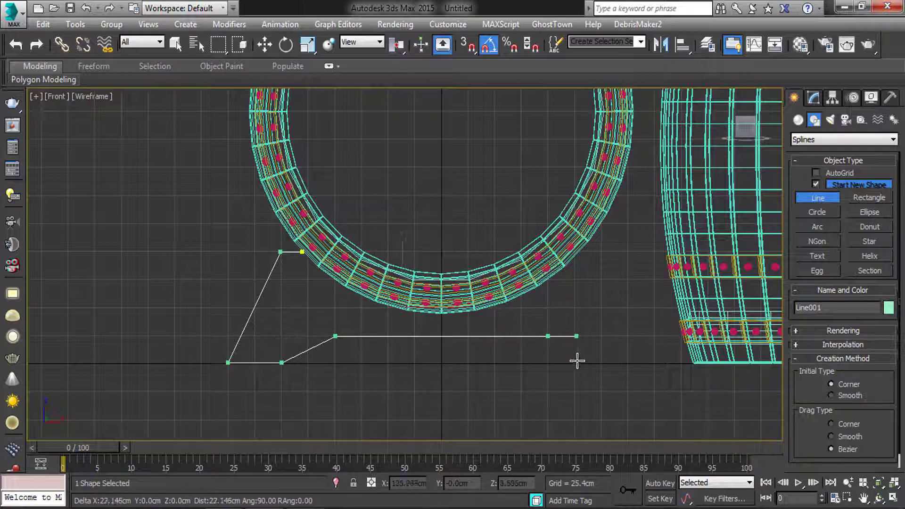
click(601, 363)
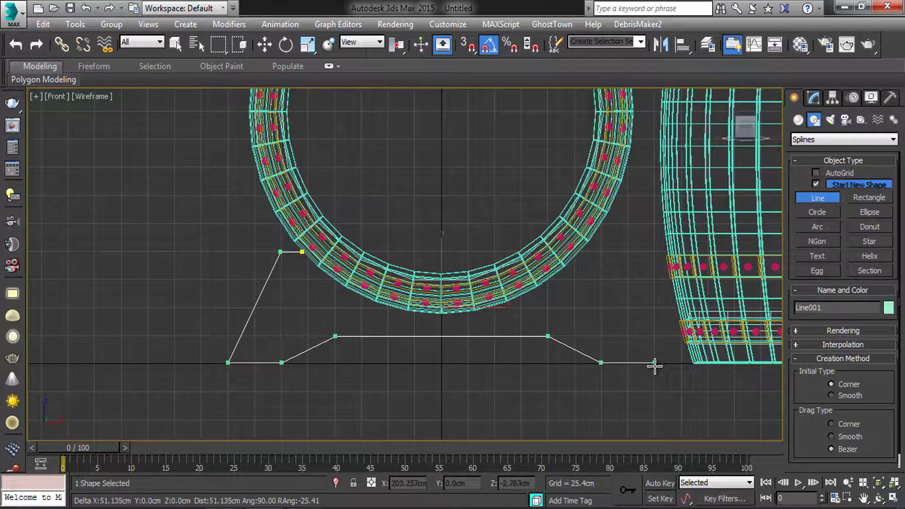
click(654, 364)
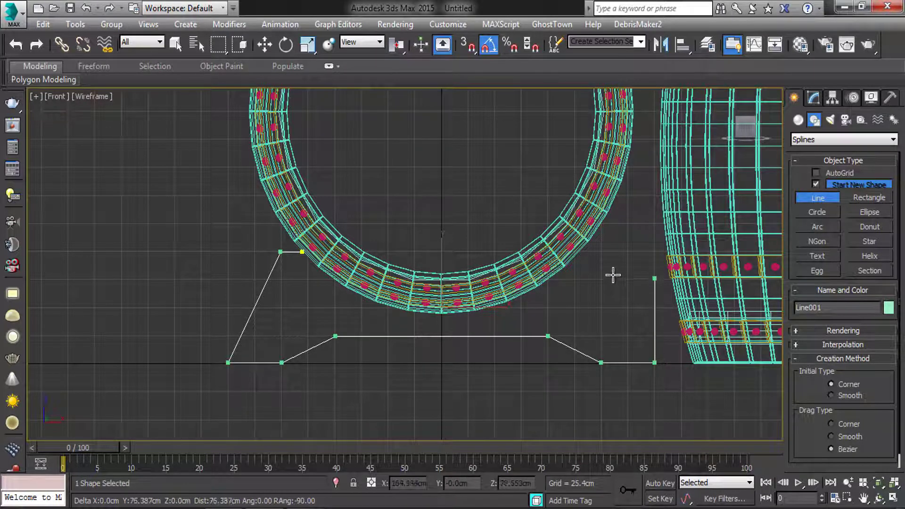
click(602, 252)
click(578, 252)
right_click(549, 314)
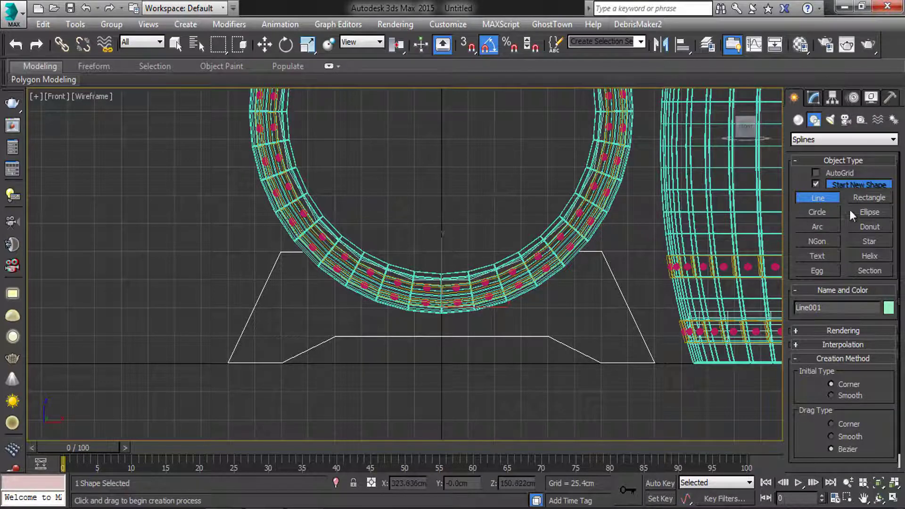
Draw a snapped arc of about 182 cm radius along the lying barrel's underside, joining the outline's two open ends
click(818, 227)
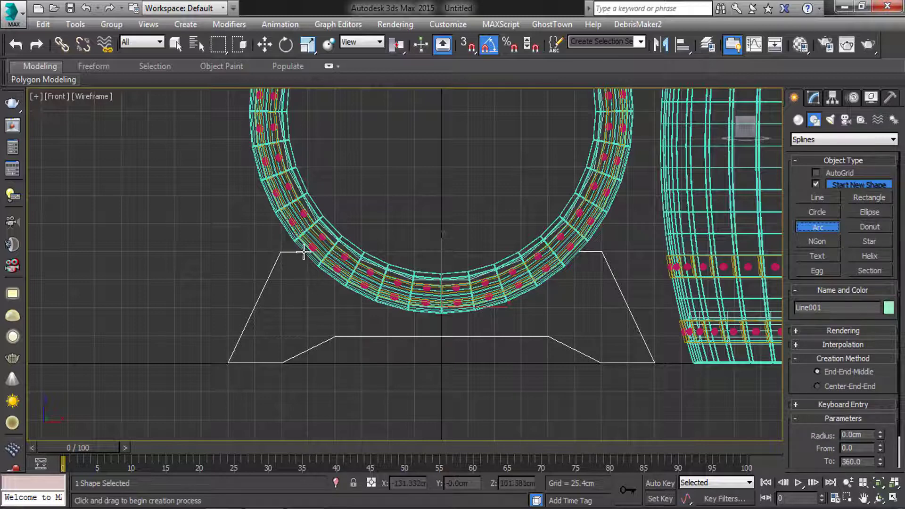
key(s)
drag(302, 252, 580, 253)
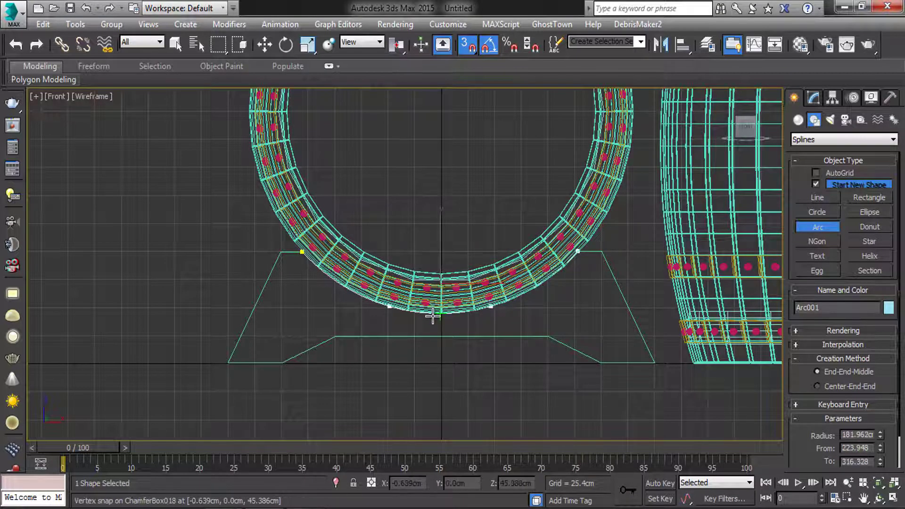
Attach the arc to the stand outline, working at vertex level in the Perspective view
key(alt+w)
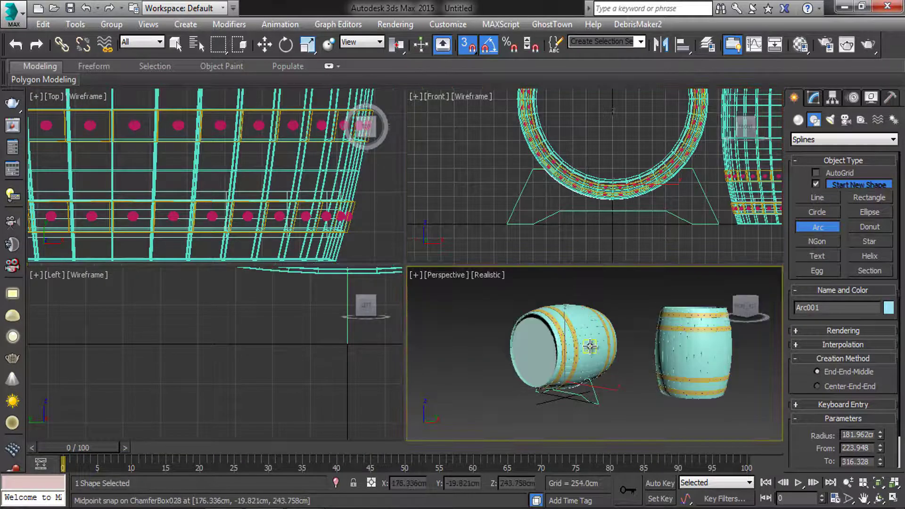
key(alt+w)
key(alt+w)
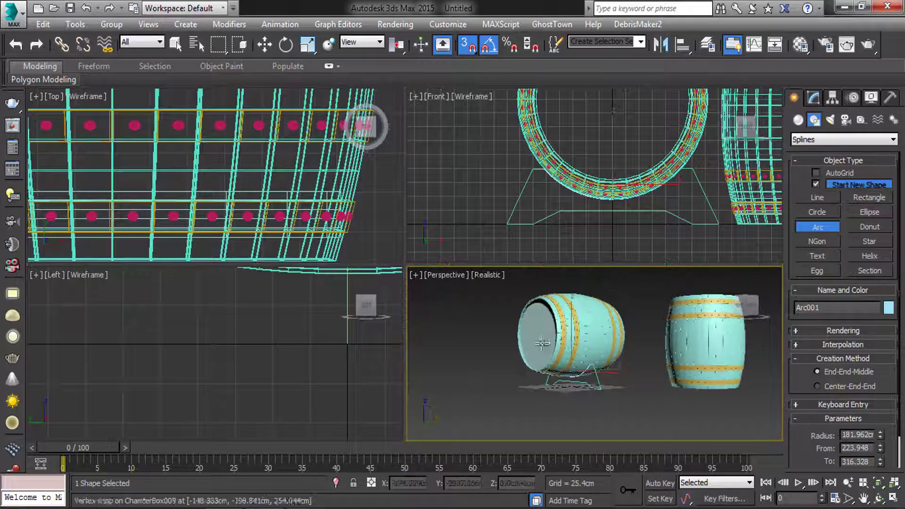
key(alt+w)
scroll(538, 309, up, 5)
key(w)
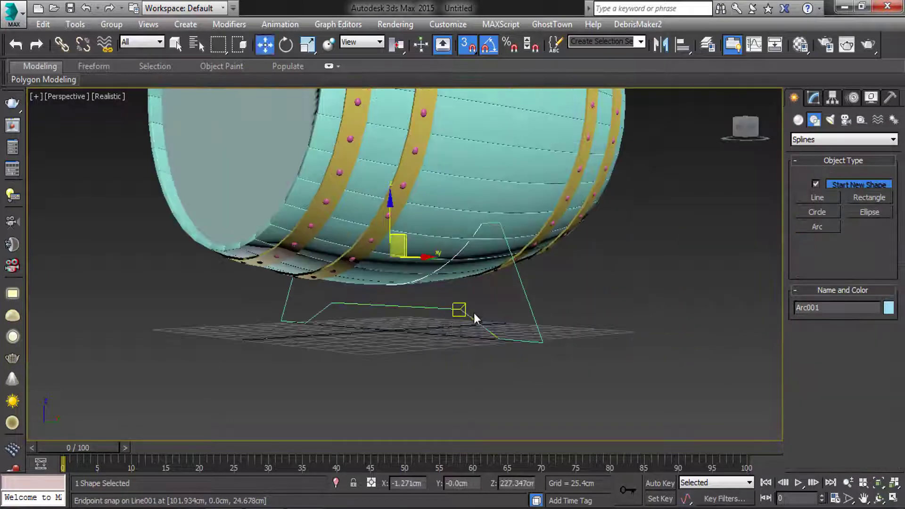
scroll(517, 295, up, 2)
click(520, 290)
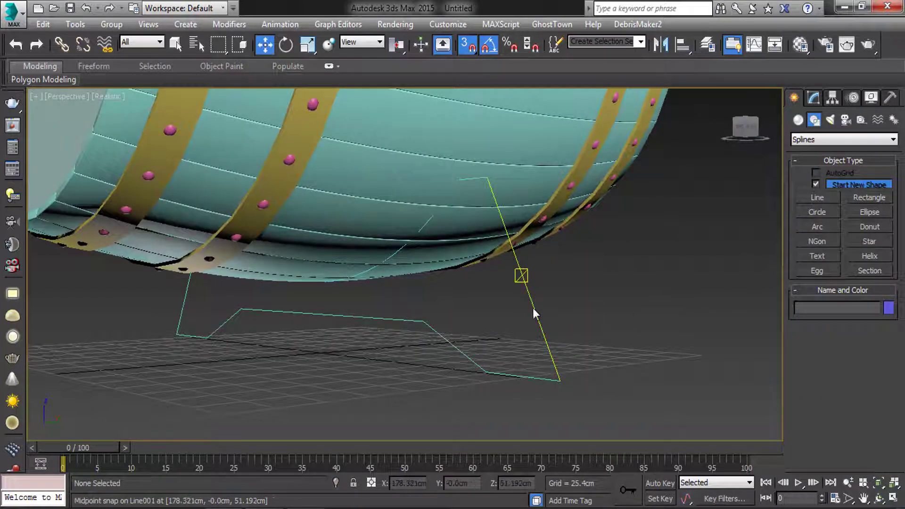
click(814, 98)
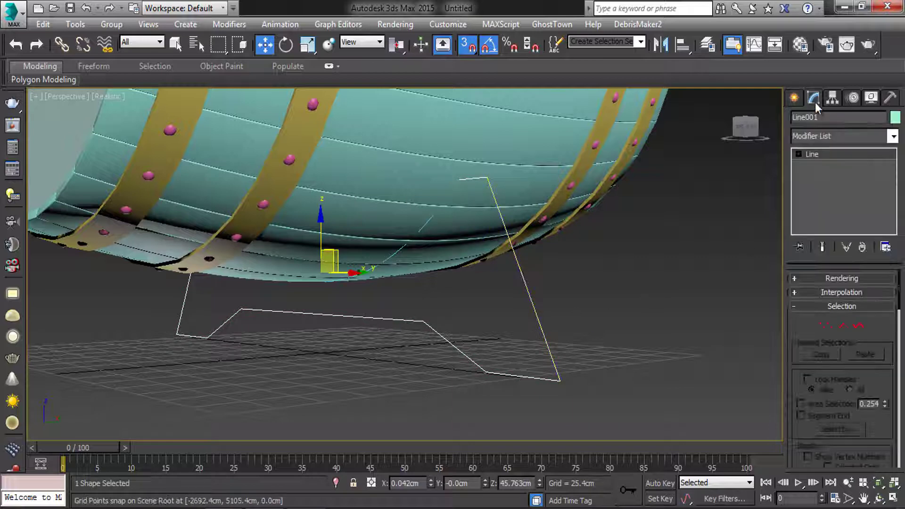
click(822, 327)
drag(836, 337, 829, 102)
click(813, 389)
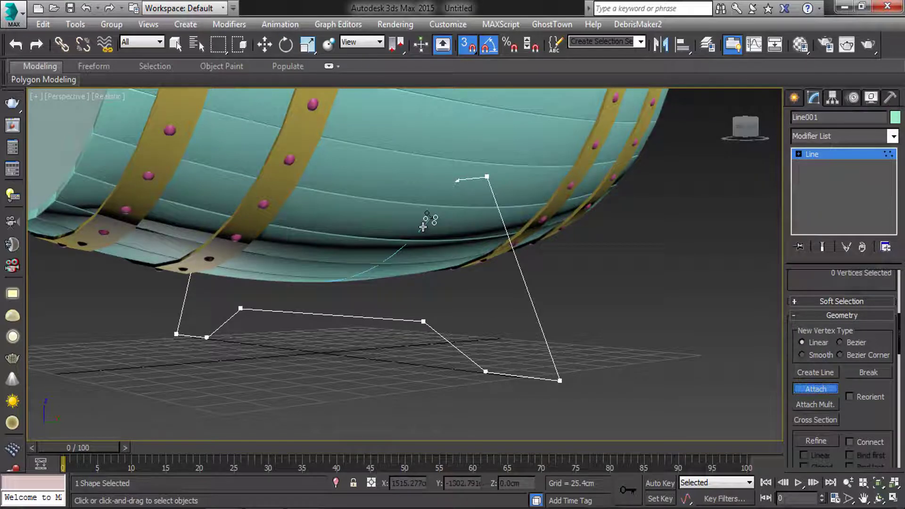
middle_drag(450, 274, 465, 302)
right_click(463, 298)
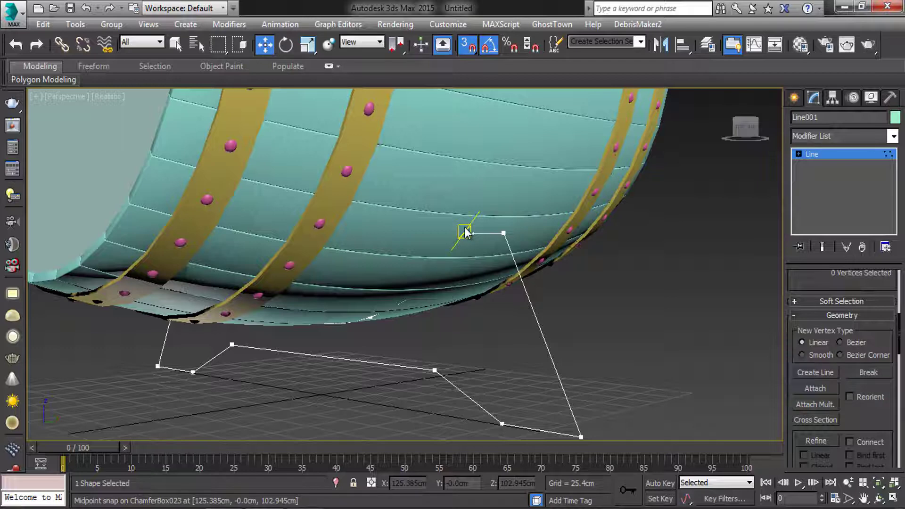
Weld the overlapping vertices at both ends where the arc meets the stand outline
drag(480, 255, 482, 256)
scroll(887, 415, down, 6)
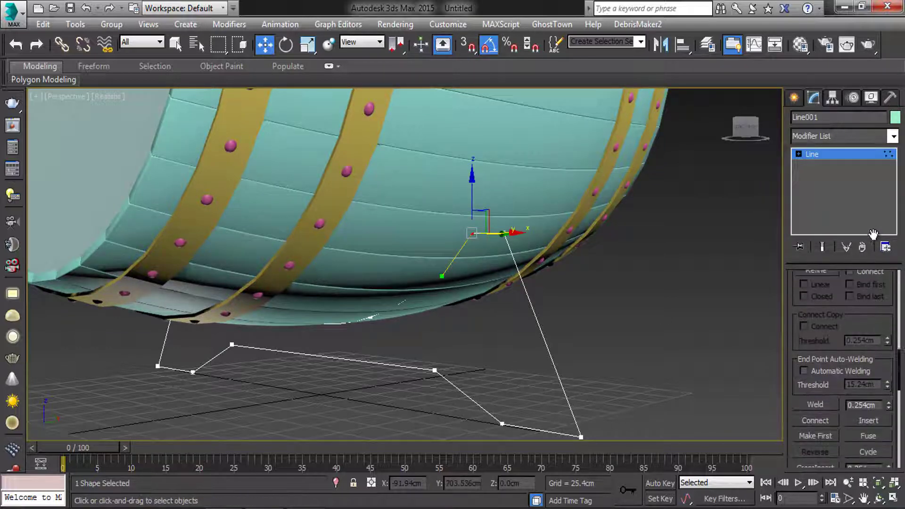
click(818, 396)
middle_drag(328, 286, 279, 188)
drag(280, 189, 224, 221)
click(819, 399)
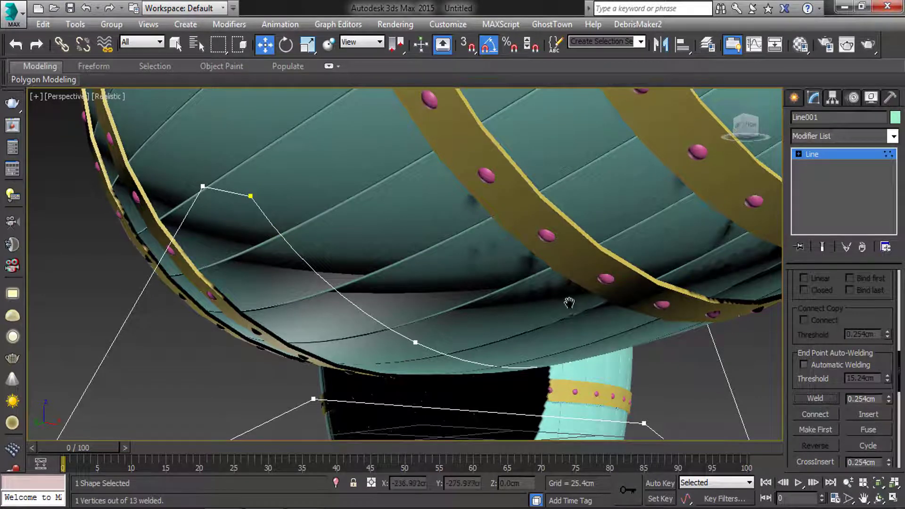
scroll(525, 303, down, 4)
middle_drag(565, 303, 497, 306)
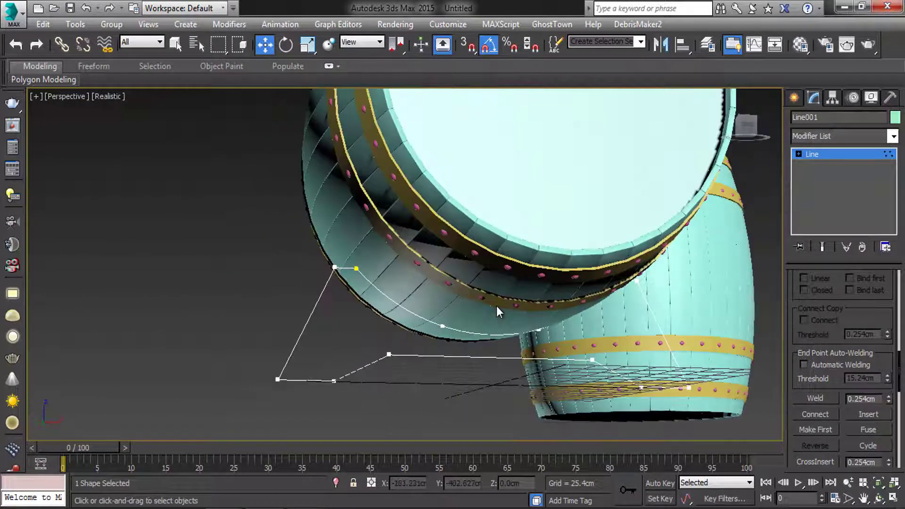
Apply an Extrude modifier to the closed stand outline with an amount of 17.78 cm
click(817, 156)
click(833, 135)
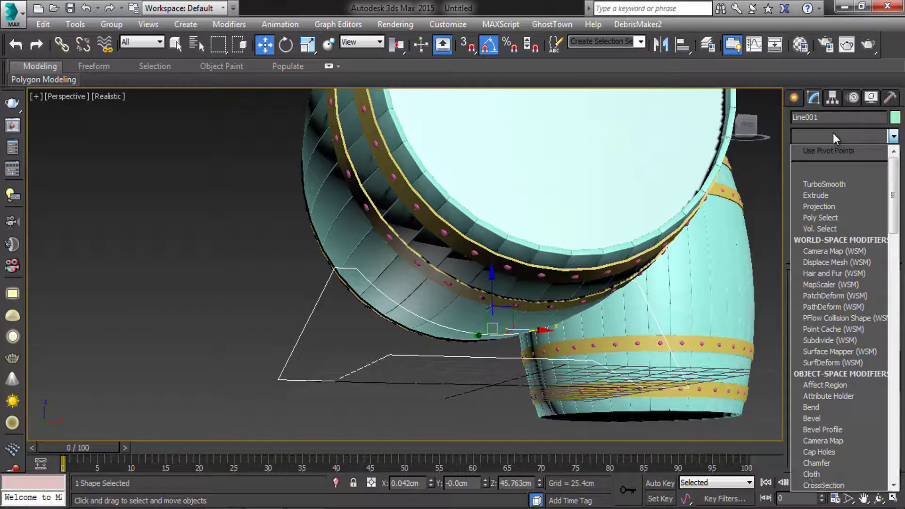
key(e)
key(e)
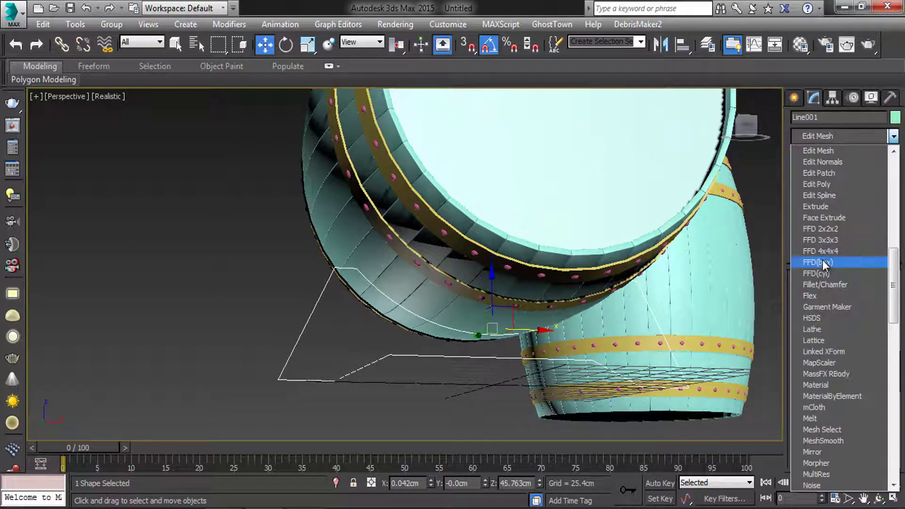
click(818, 208)
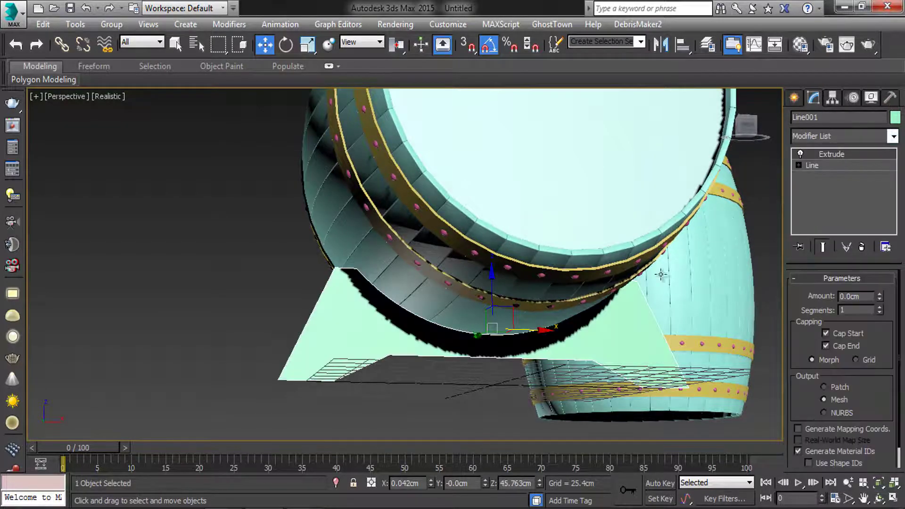
alt+middle_drag(561, 292, 640, 283)
alt+middle_drag(543, 315, 738, 320)
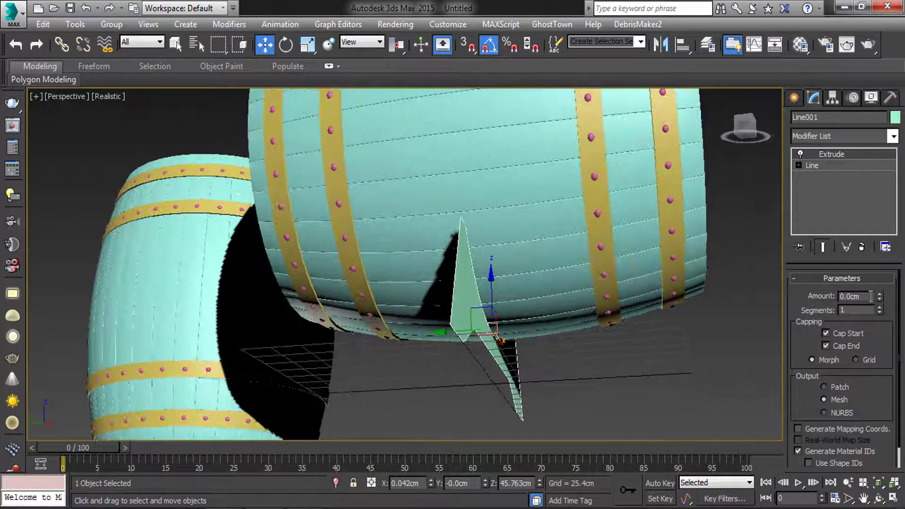
drag(879, 299, 878, 283)
Move the extruded stand along the lying barrel's length to about Y -130 cm, under its front end
alt+middle_drag(454, 253, 468, 309)
drag(460, 325, 625, 313)
alt+middle_drag(683, 317, 684, 285)
drag(621, 335, 590, 335)
Select the three arc segments of the stand outline at segment level and show the extruded end result in the Front view
alt+middle_drag(649, 308, 550, 309)
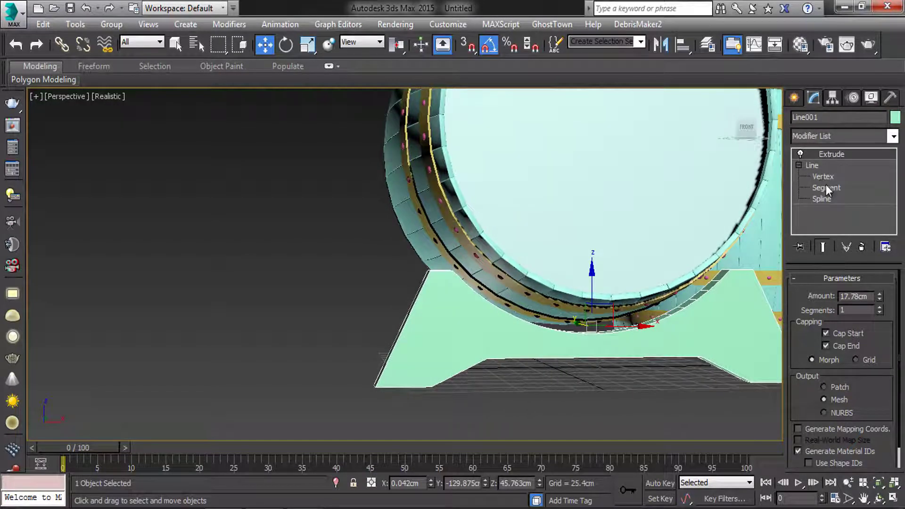
click(825, 179)
click(826, 188)
click(469, 287)
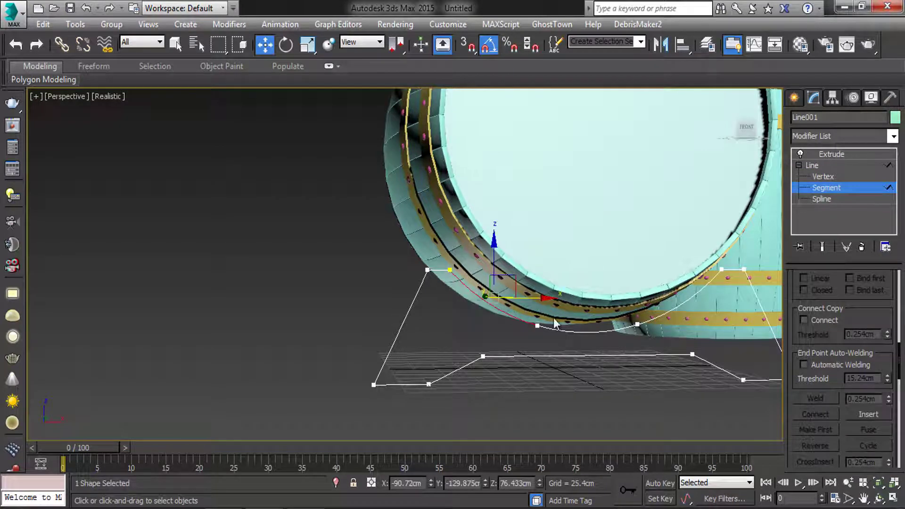
ctrl+click(590, 332)
ctrl+click(679, 306)
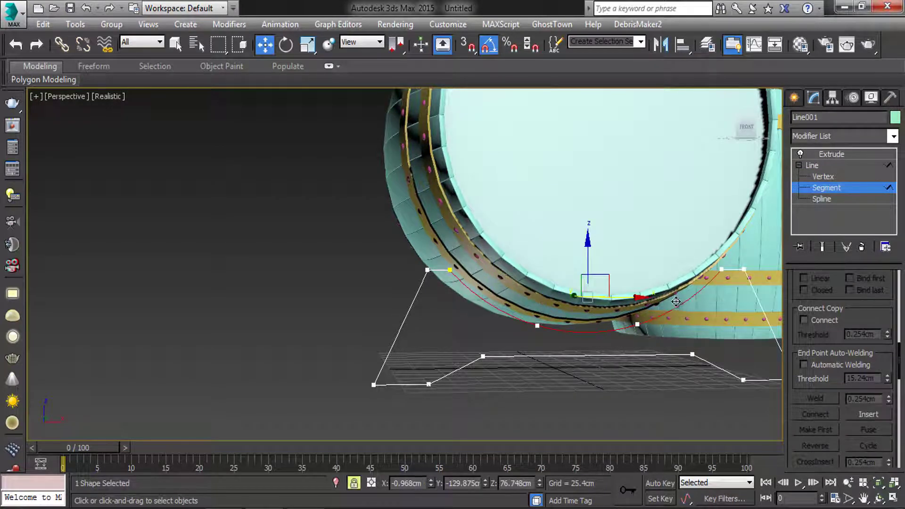
key(alt+w)
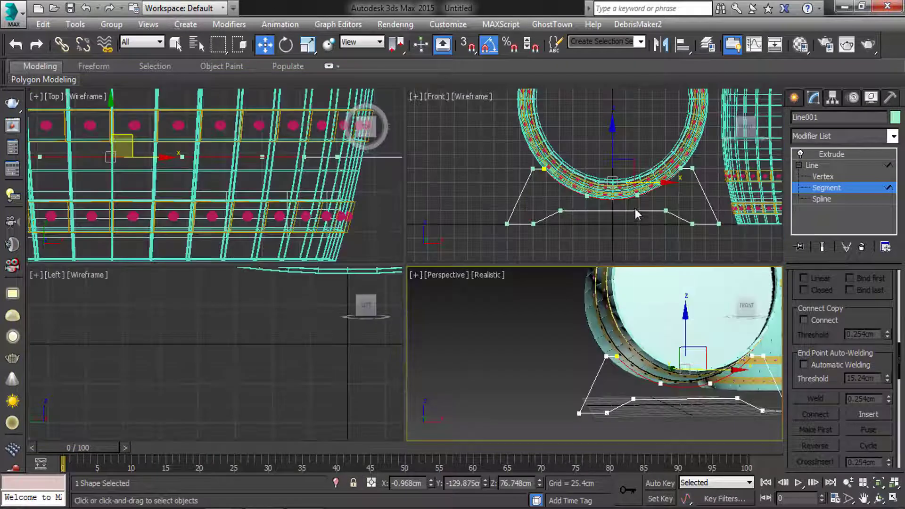
key(alt+w)
middle_drag(574, 216, 600, 216)
key(alt+w)
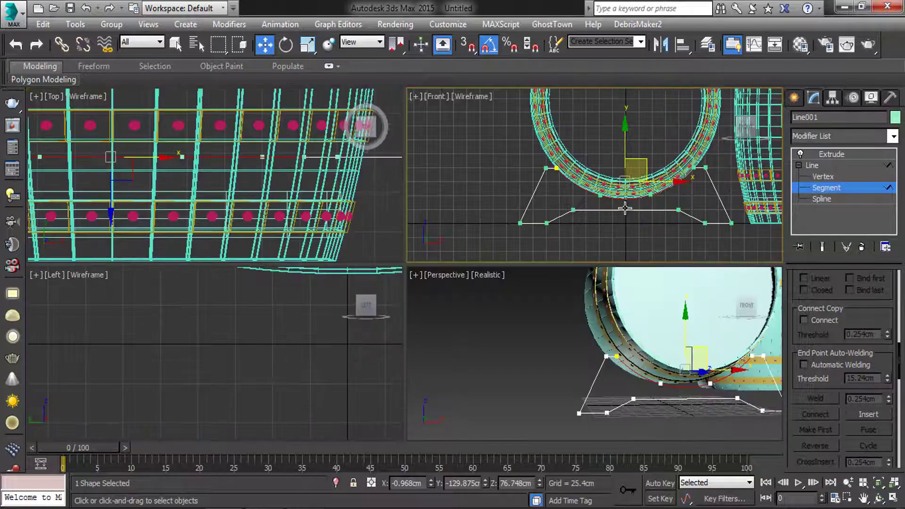
middle_drag(625, 207, 613, 213)
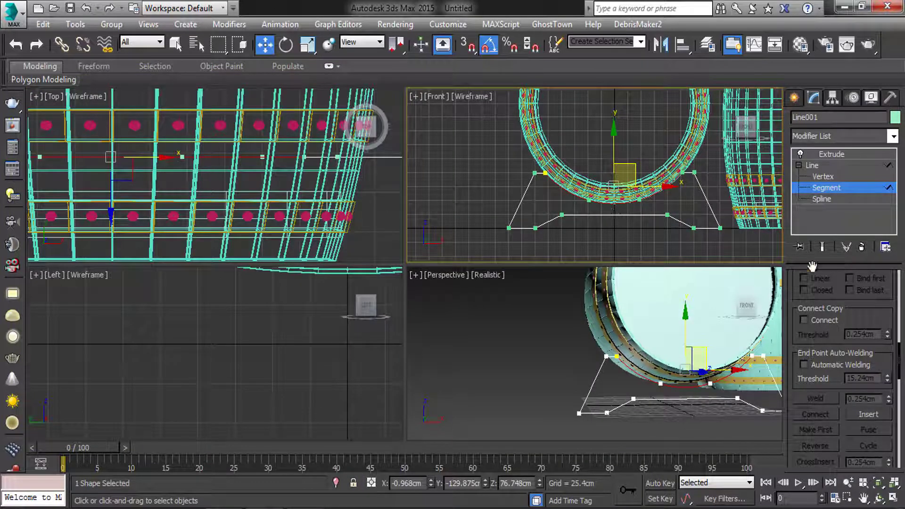
click(819, 246)
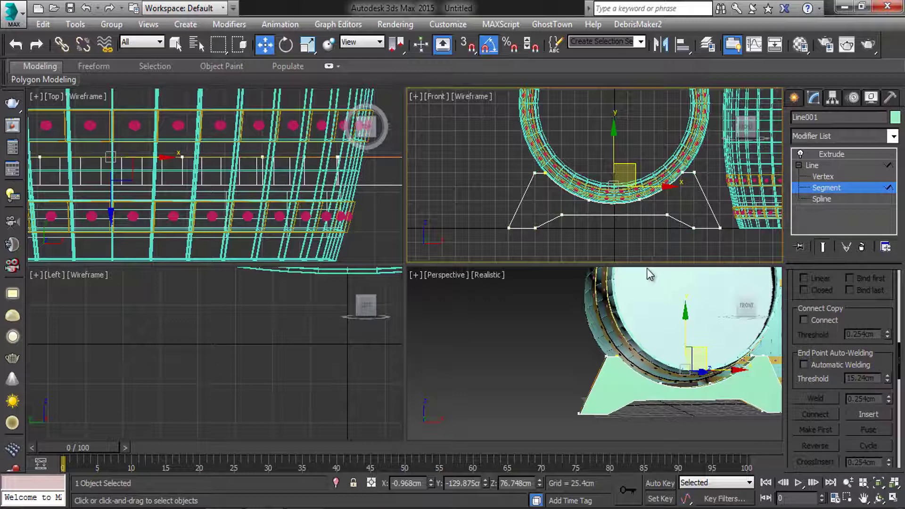
Scale the selected arc segments and nudge them vertically to fit the barrel's underside, finishing with segment editing off
key(r)
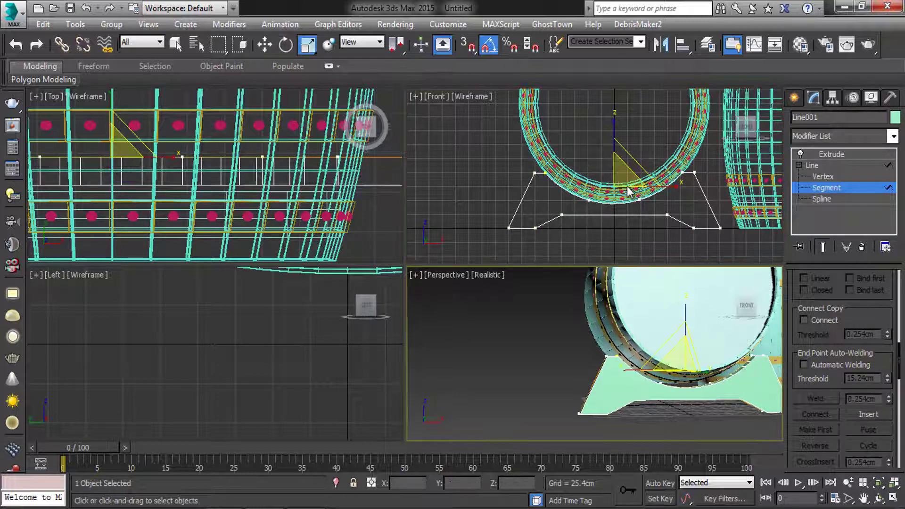
drag(621, 170, 619, 179)
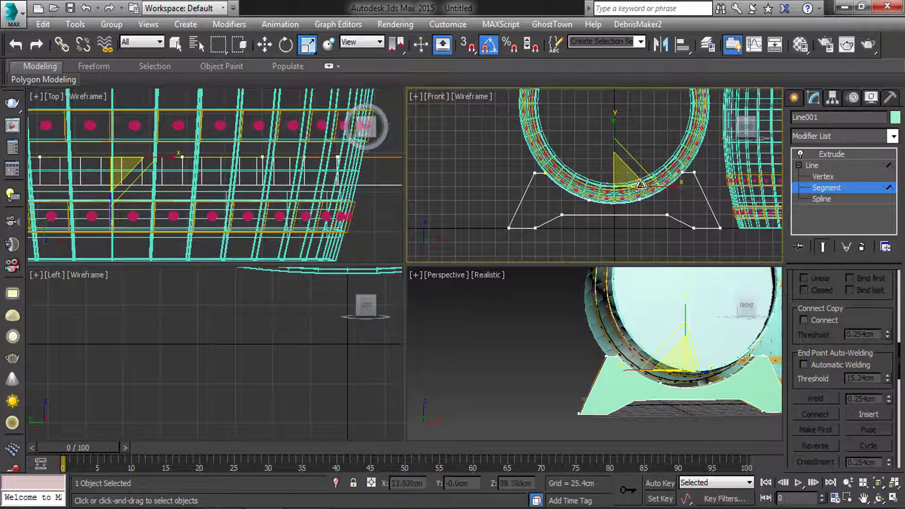
scroll(674, 188, up, 3)
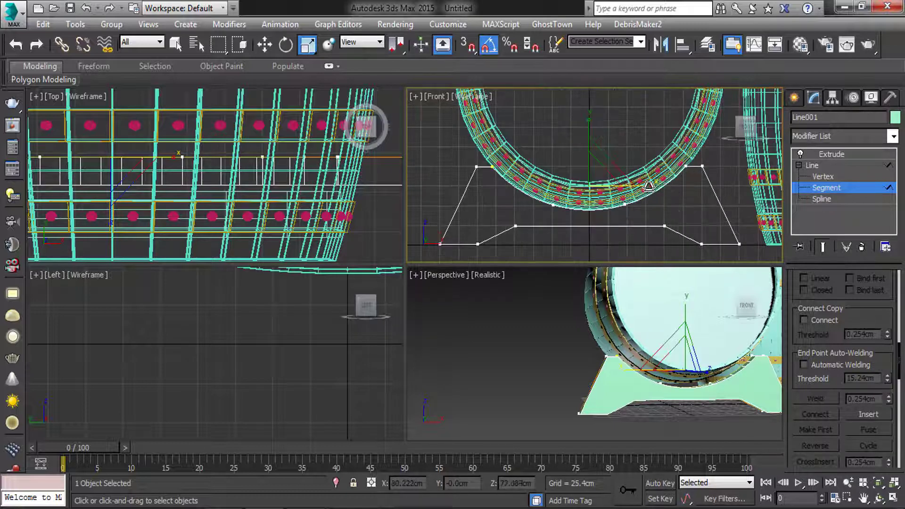
drag(600, 174, 599, 198)
key(w)
drag(587, 150, 588, 146)
alt+middle_drag(733, 355, 761, 346)
scroll(669, 364, up, 3)
middle_drag(666, 359, 747, 354)
click(816, 191)
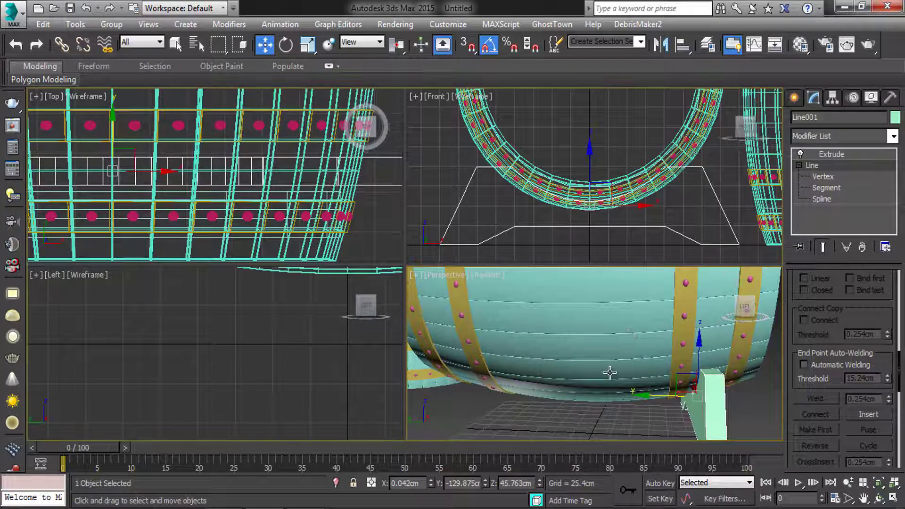
Copy the extruded stand along the lying barrel's length to about Y 146 cm, under its other end
key(alt+w)
scroll(594, 311, down, 3)
alt+middle_drag(599, 321, 588, 319)
shift+drag(563, 315, 374, 319)
click(456, 318)
mouse_move(517, 335)
alt+middle_down()
mouse_move(475, 340)
mouse_move(361, 320)
alt+middle_up()
Draw a box in the Front view about 11.4 cm long and 188.8 cm wide, just above the stand's raised lower edge
key(alt+w)
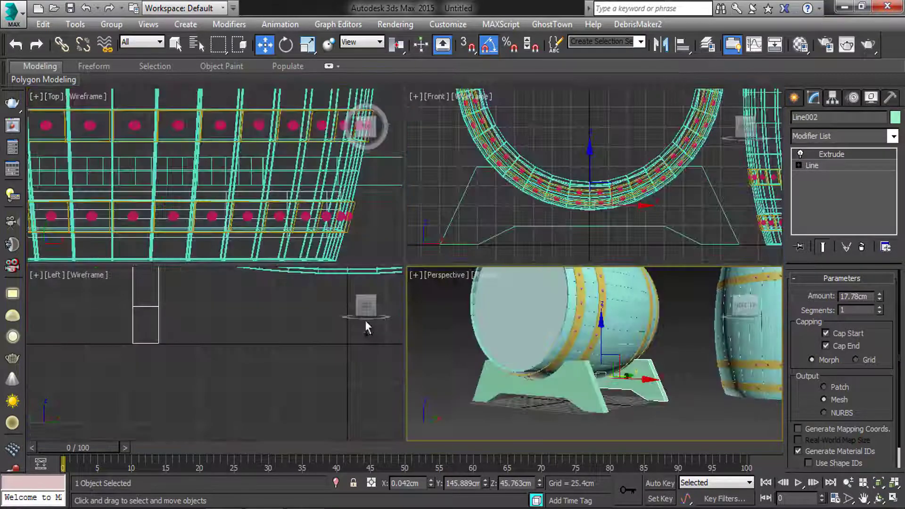
right_click(598, 225)
key(alt+w)
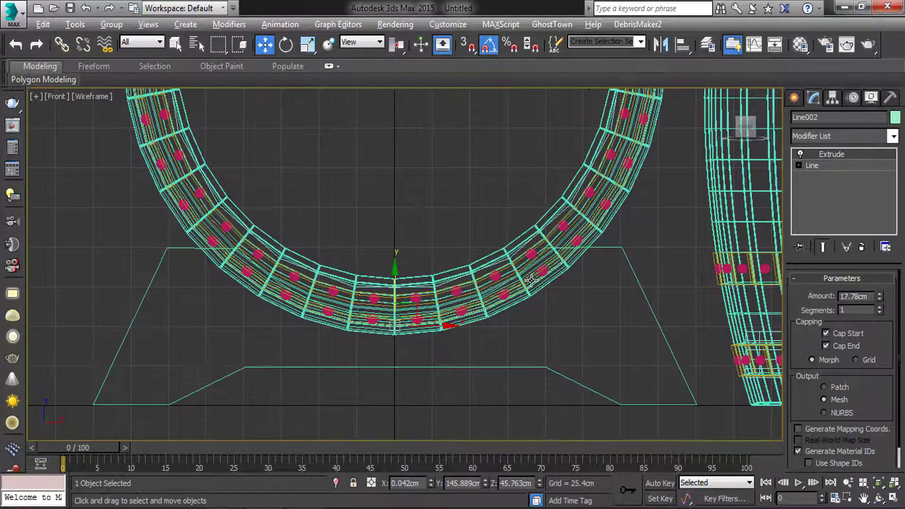
scroll(602, 278, up, 5)
click(795, 104)
click(811, 199)
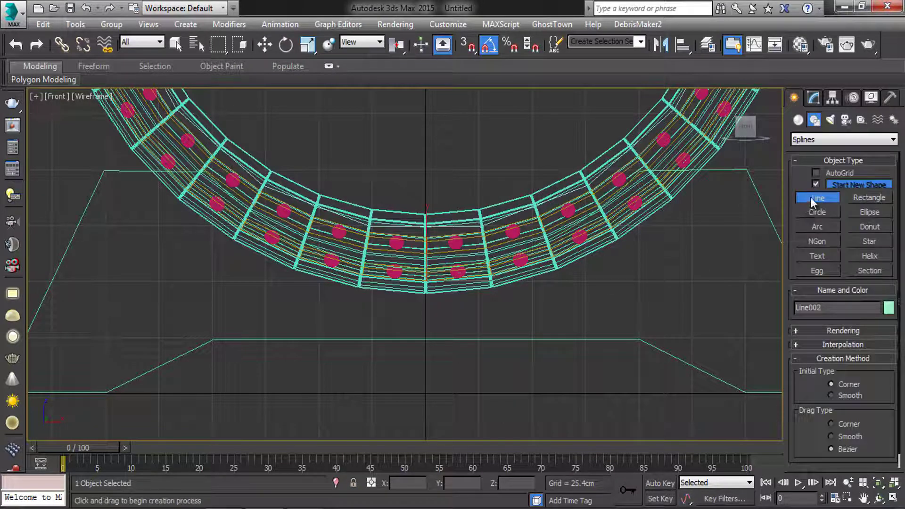
click(800, 121)
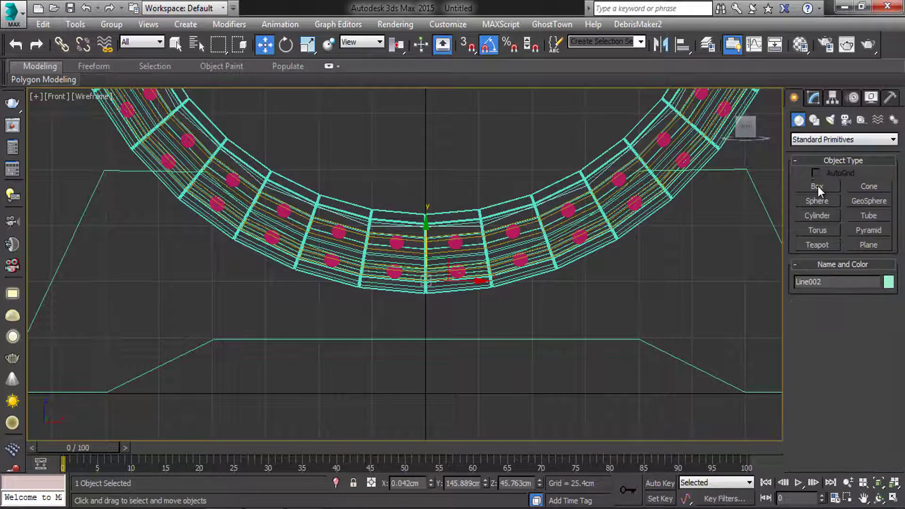
click(818, 186)
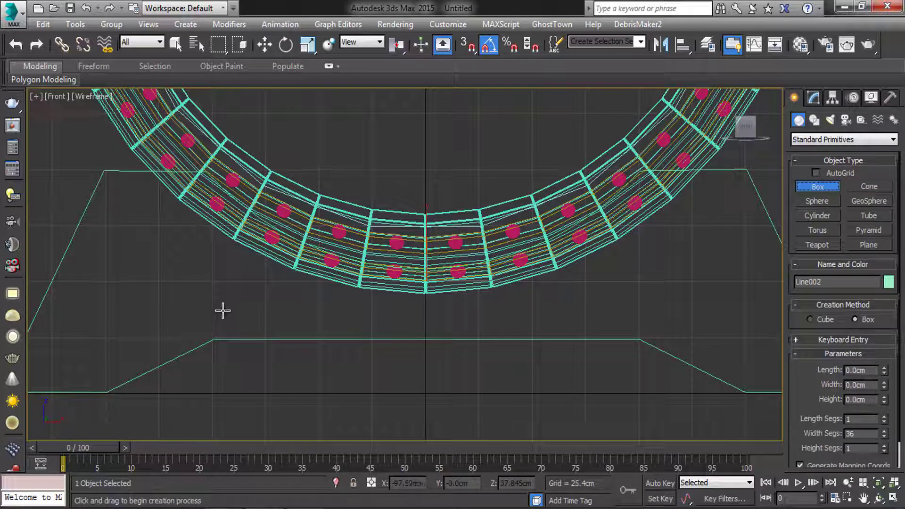
drag(227, 310, 623, 336)
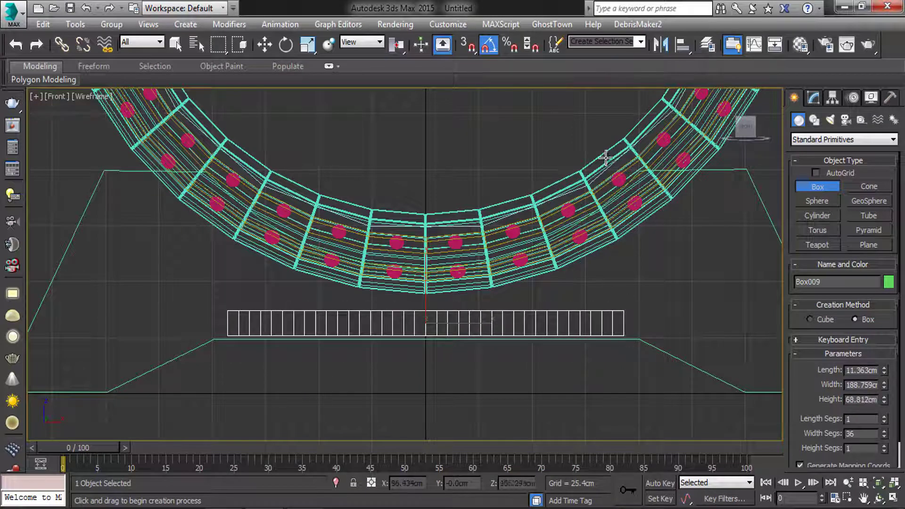
Move the box to about Y 129 cm and increase its height to about 264 cm so it spans both stands
key(alt+w)
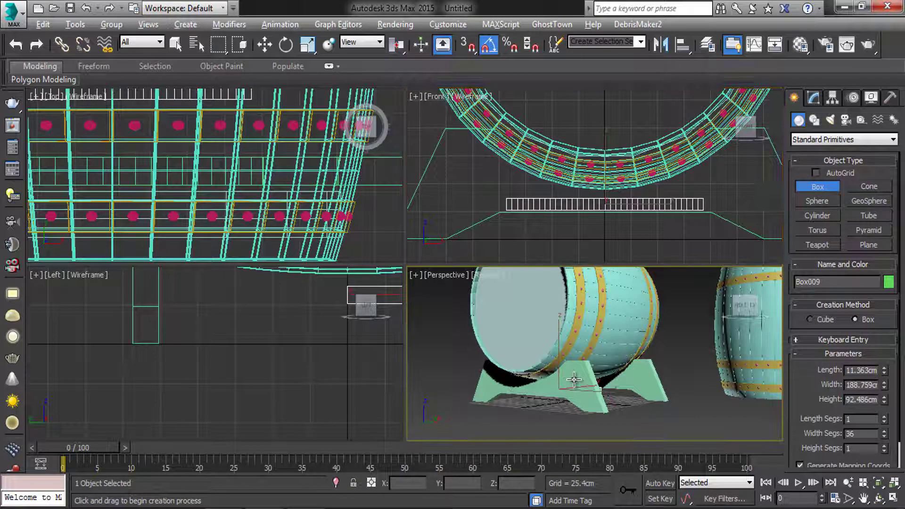
key(alt+w)
alt+middle_drag(574, 380, 479, 367)
key(w)
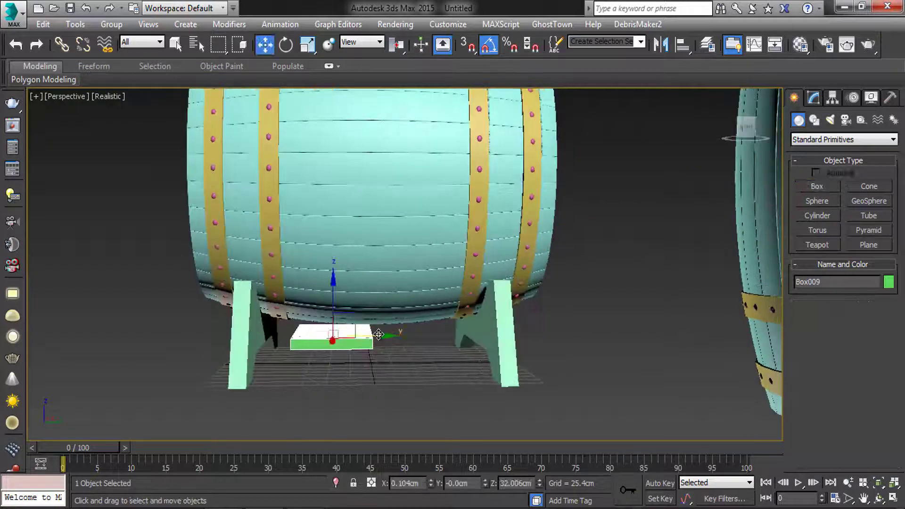
drag(380, 334, 488, 335)
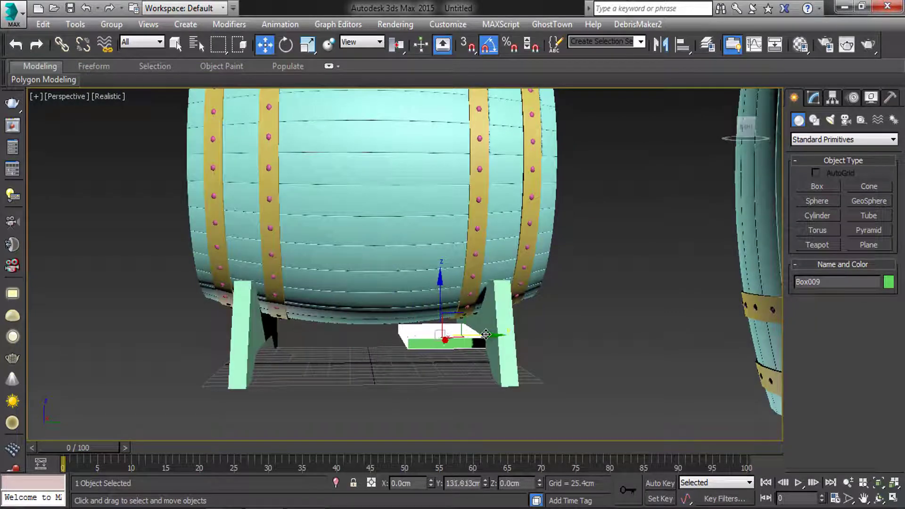
click(814, 99)
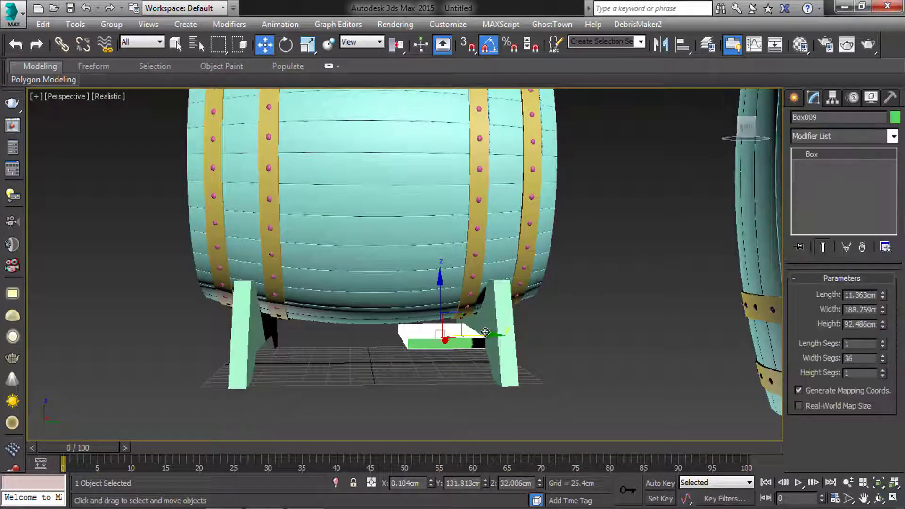
drag(467, 335, 422, 342)
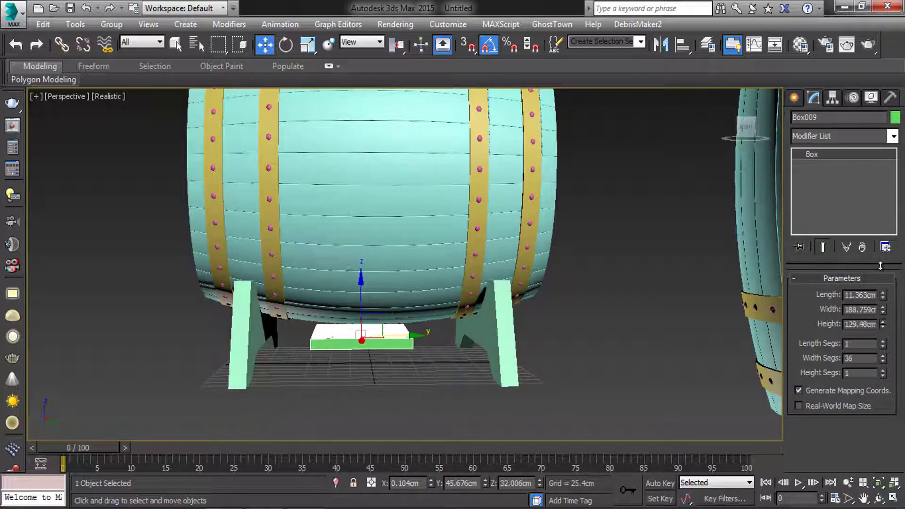
drag(880, 261, 882, 250)
alt+middle_drag(385, 333, 480, 324)
drag(384, 324, 459, 324)
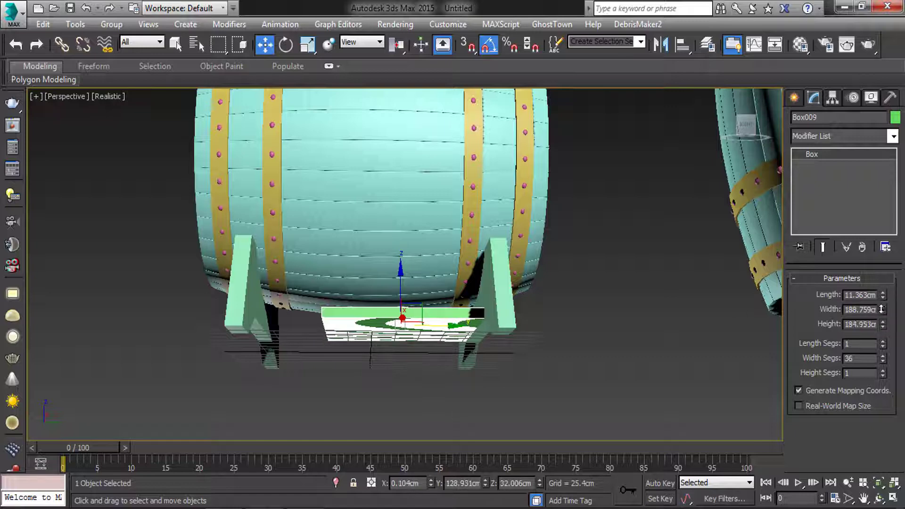
drag(880, 308, 874, 294)
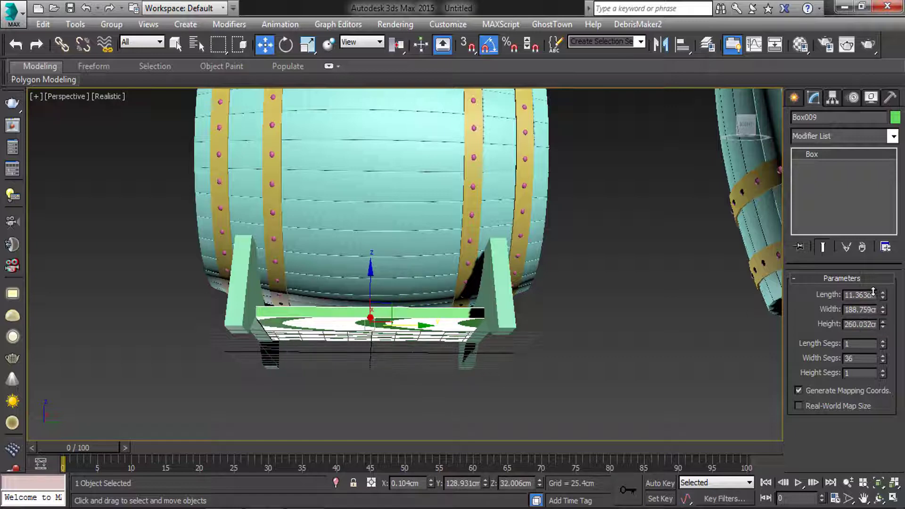
Examine how the connecting box fits between the two stands beneath the lying barrel, from several angles
alt+middle_drag(345, 246, 362, 286)
middle_drag(559, 284, 453, 294)
scroll(508, 290, down, 4)
scroll(417, 323, up, 5)
scroll(511, 285, down, 4)
scroll(557, 271, down, 2)
middle_drag(561, 267, 435, 326)
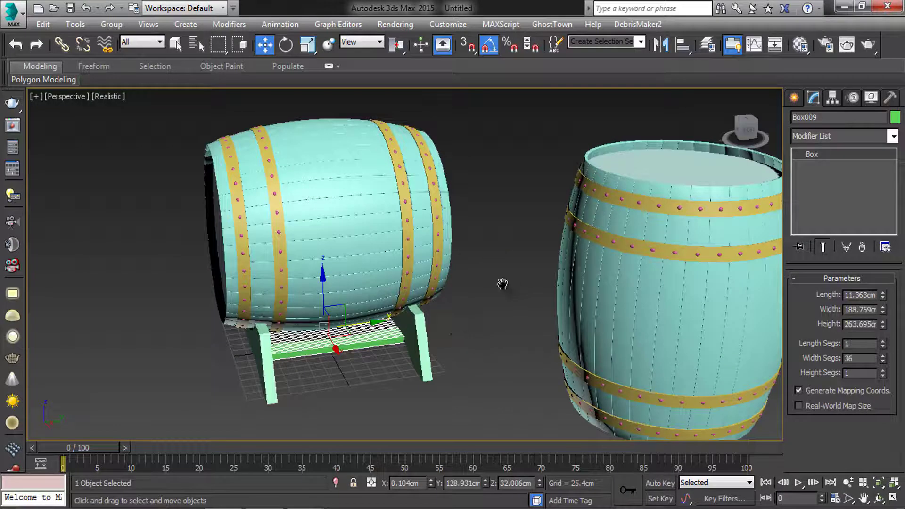
middle_drag(502, 283, 471, 299)
click(485, 304)
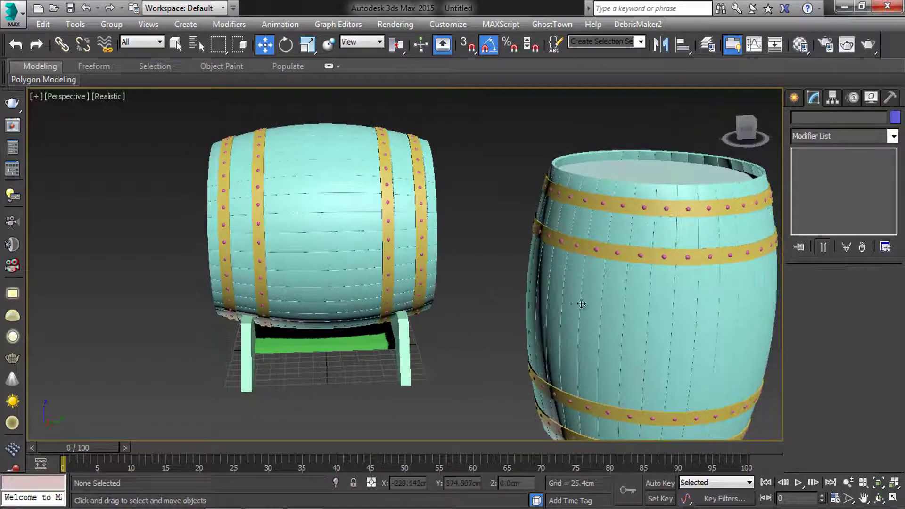
Move the upright barrel group along X to about 127 cm, beside the lying barrel
click(598, 317)
alt+middle_drag(599, 316, 681, 321)
scroll(532, 283, down, 3)
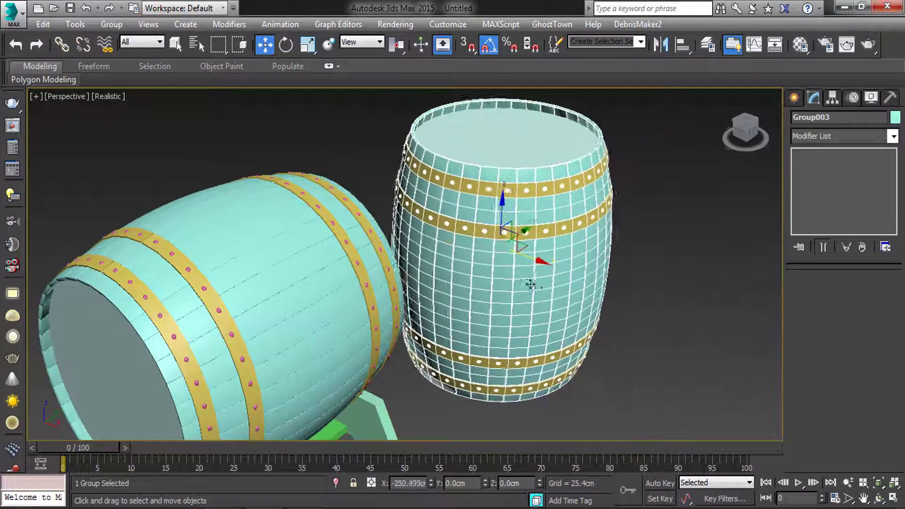
alt+middle_drag(535, 281, 579, 265)
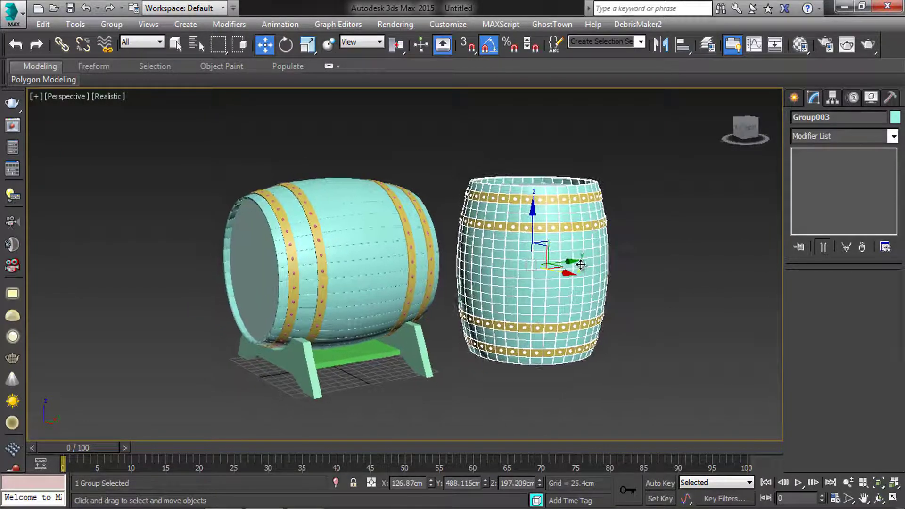